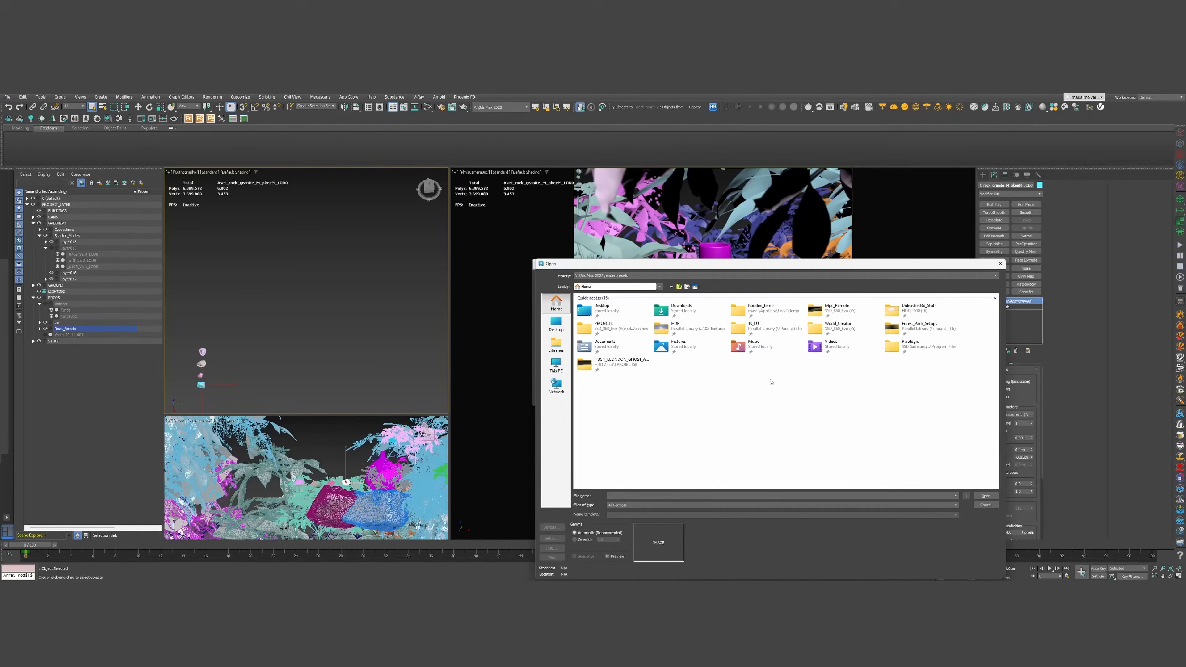
Load rainforest_trail_24k from HDRI > HDRI_Heaven as the script's bitmap, accepting the load settings
{"action": "double_click", "coordinate": [698, 325]}
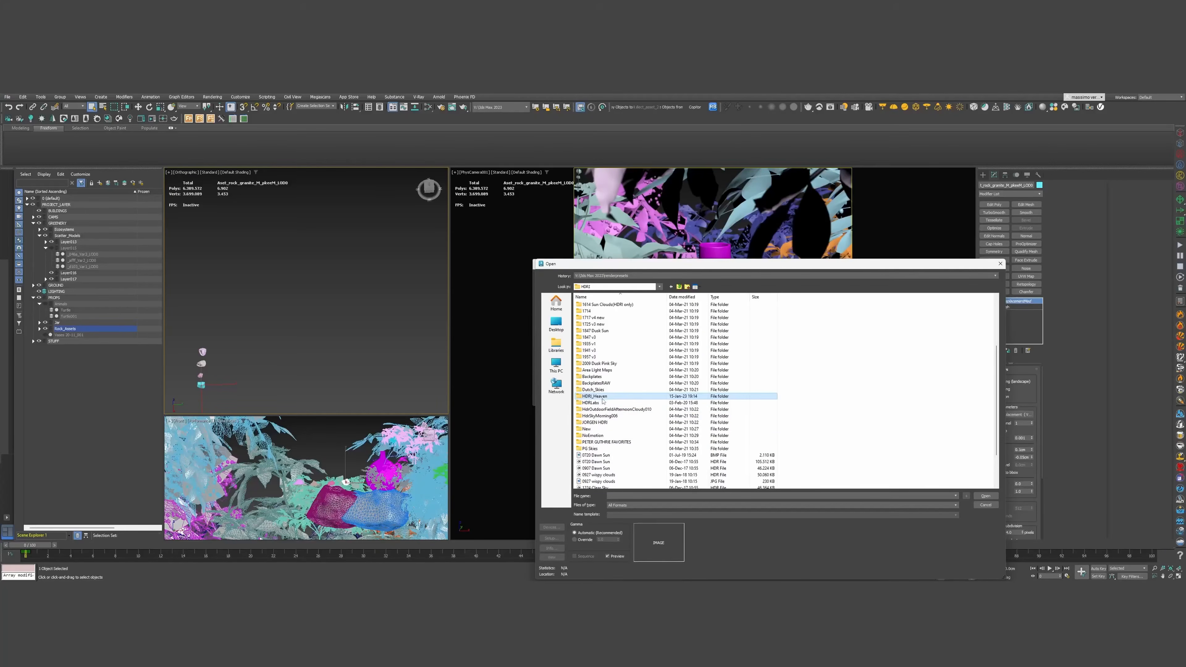
{"action": "double_click", "coordinate": [596, 396]}
{"action": "left_click", "coordinate": [607, 369]}
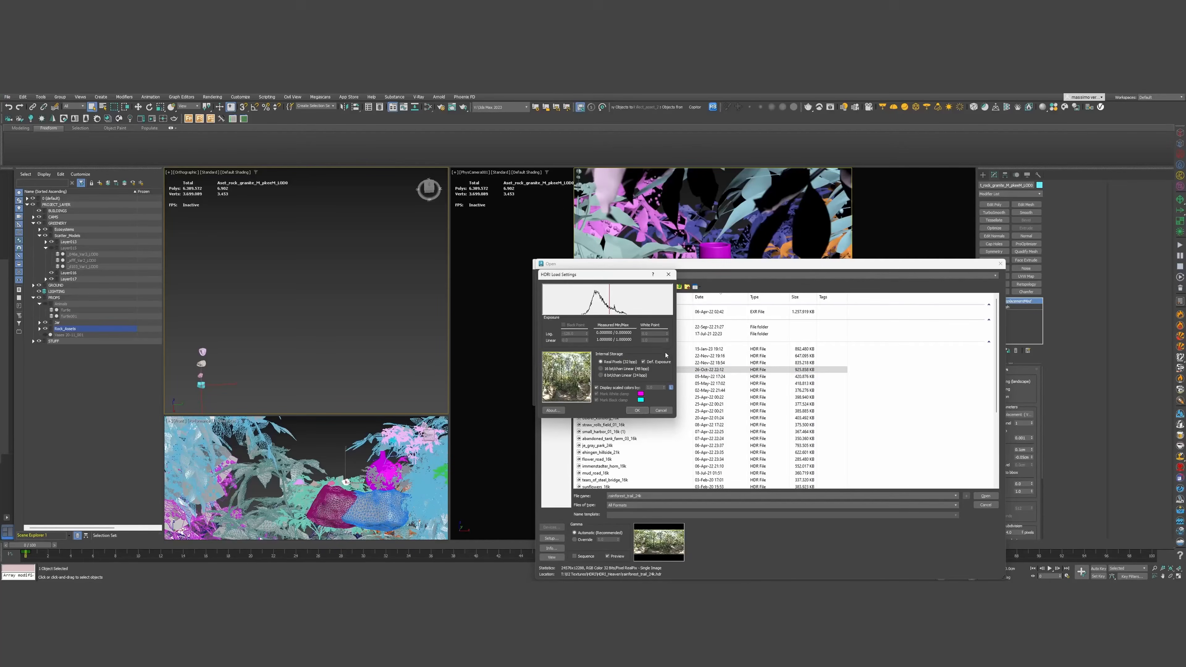
{"action": "left_click", "coordinate": [636, 410]}
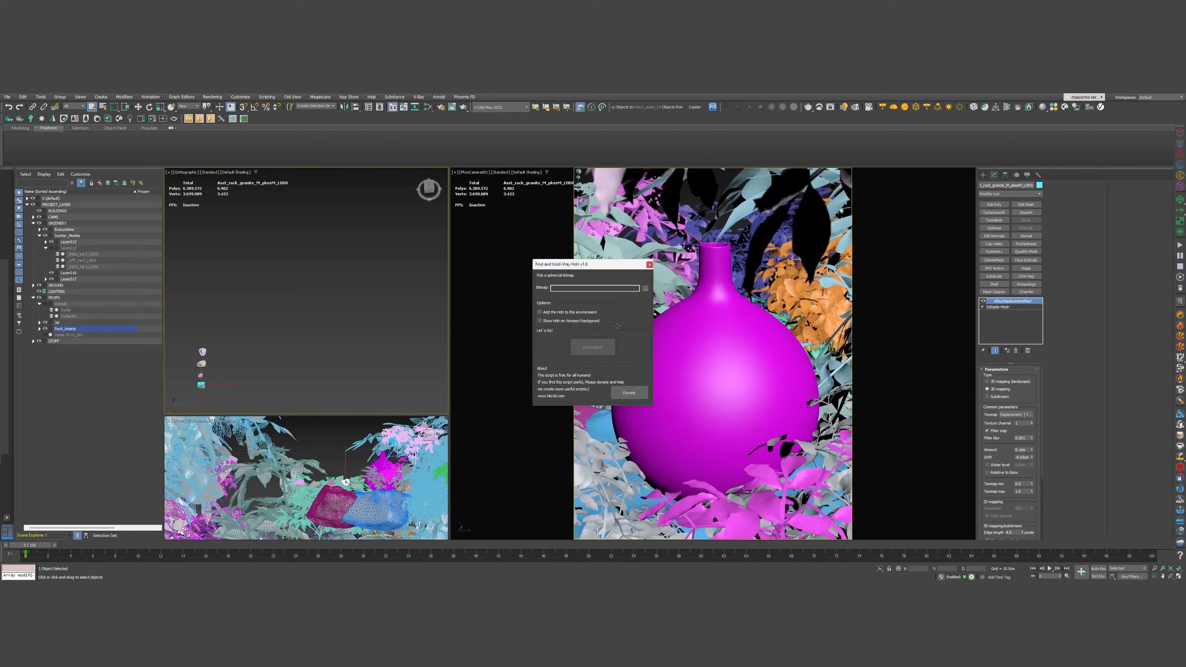
Run Find & Bind on the rainforest_trail_24k image and dismiss the MAXScript error
{"action": "left_click", "coordinate": [592, 346]}
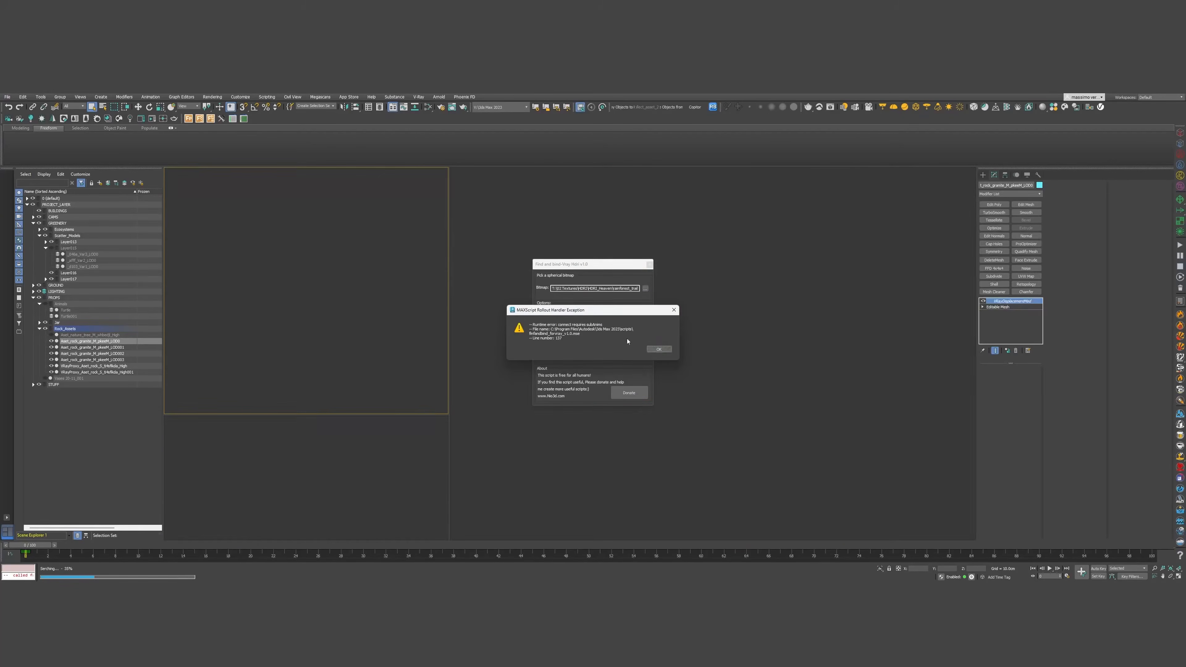
{"action": "left_click", "coordinate": [659, 349]}
Close the binding script window and select the rainforest dome light in the LIGHTING layer
{"action": "left_click", "coordinate": [648, 264]}
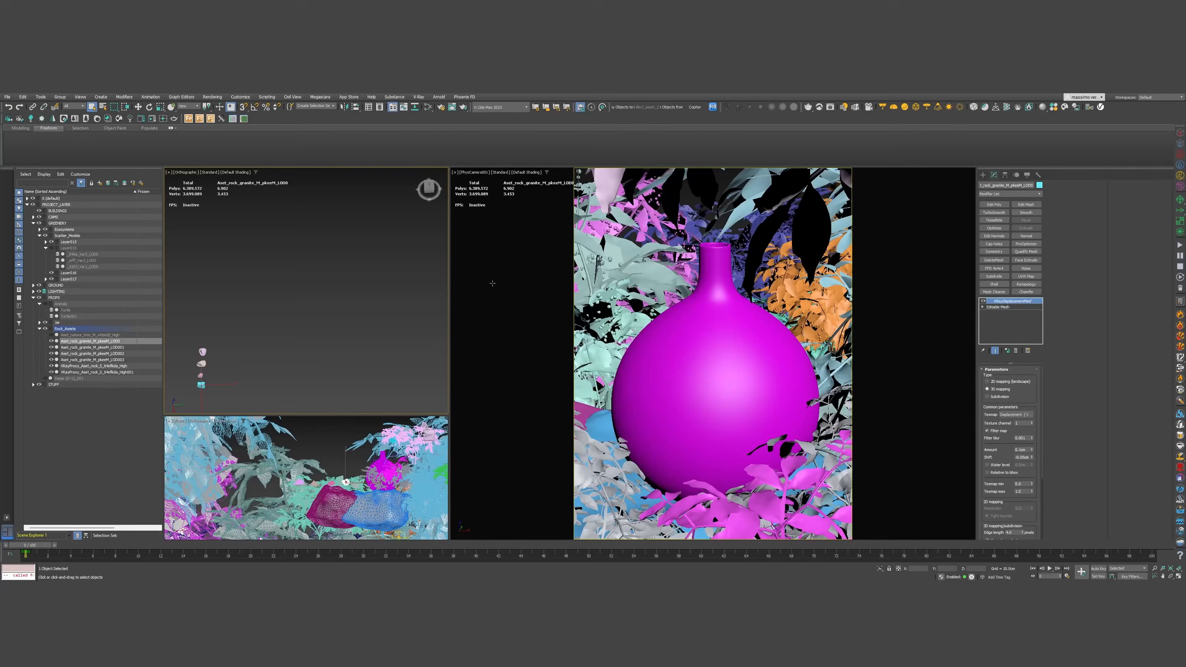
{"action": "scroll", "coordinate": [283, 364], "scroll_direction": "down", "scroll_amount": 2}
{"action": "key", "text": "z"}
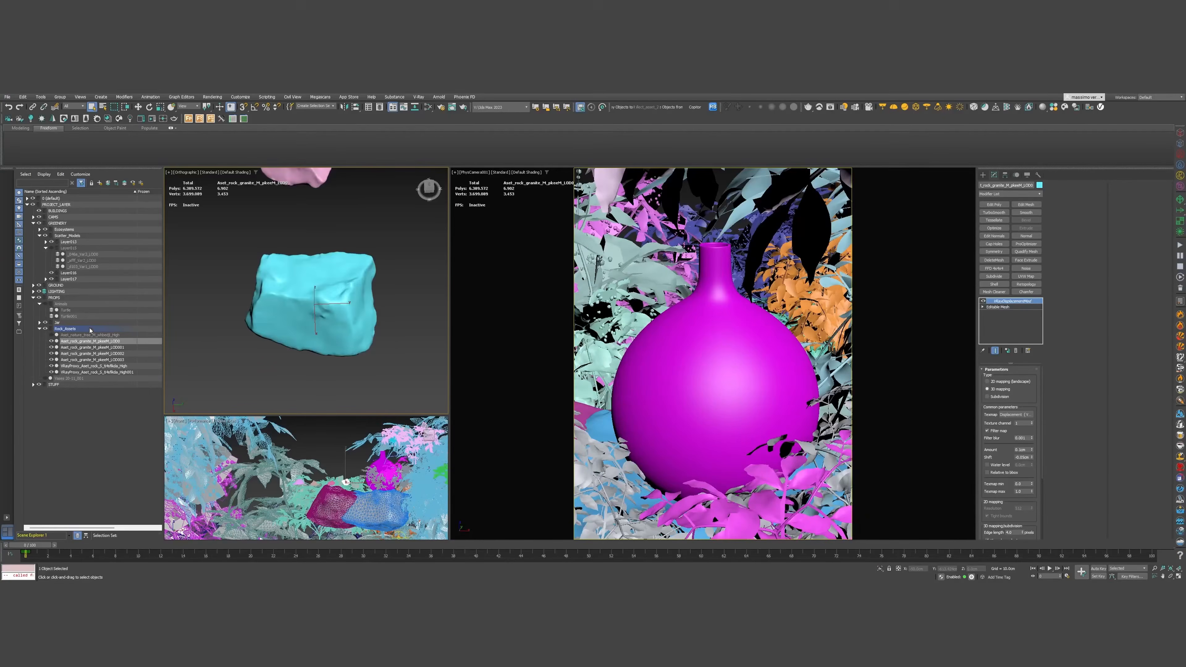
{"action": "left_click", "coordinate": [34, 291]}
{"action": "left_click", "coordinate": [75, 297]}
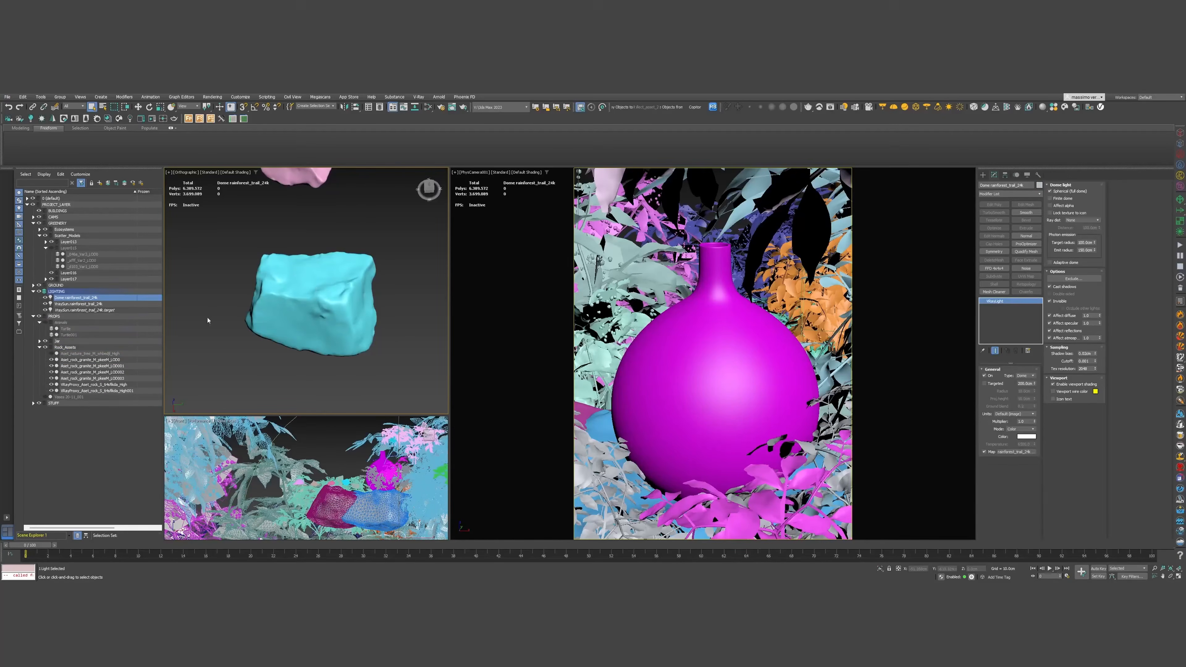
In Top view, test-rotate the dome light on Z, then undo back to 0°
{"action": "key", "text": "t"}
{"action": "key", "text": "z"}
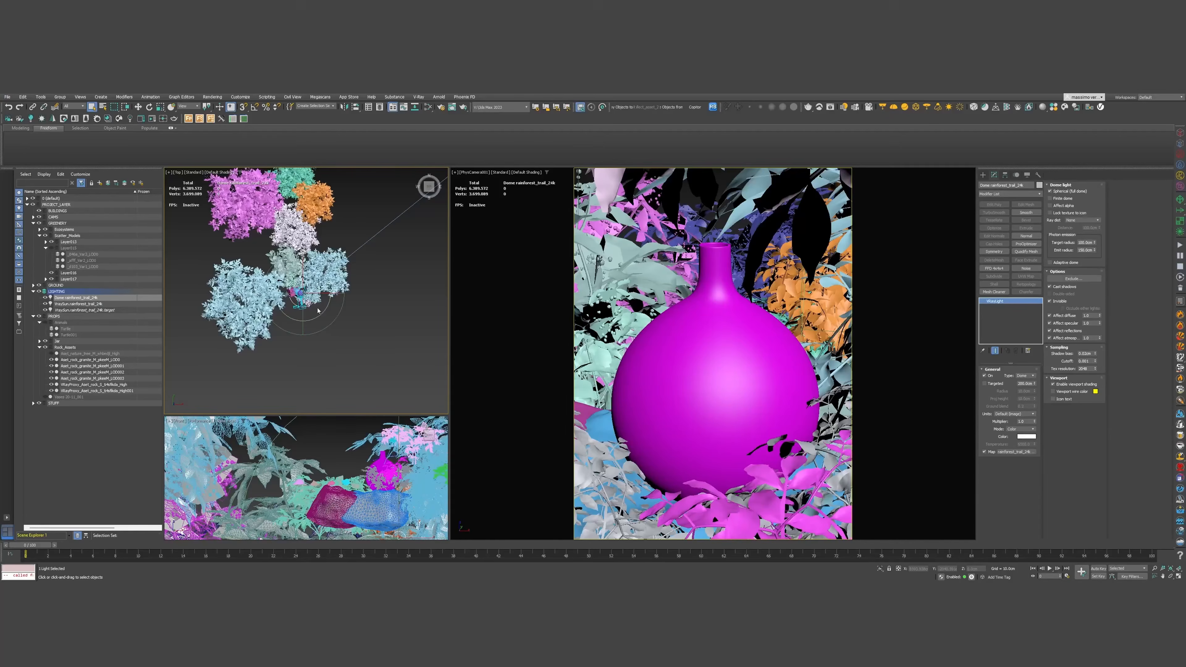
{"action": "key", "text": "w"}
{"action": "scroll", "coordinate": [313, 388], "scroll_direction": "down", "scroll_amount": 2}
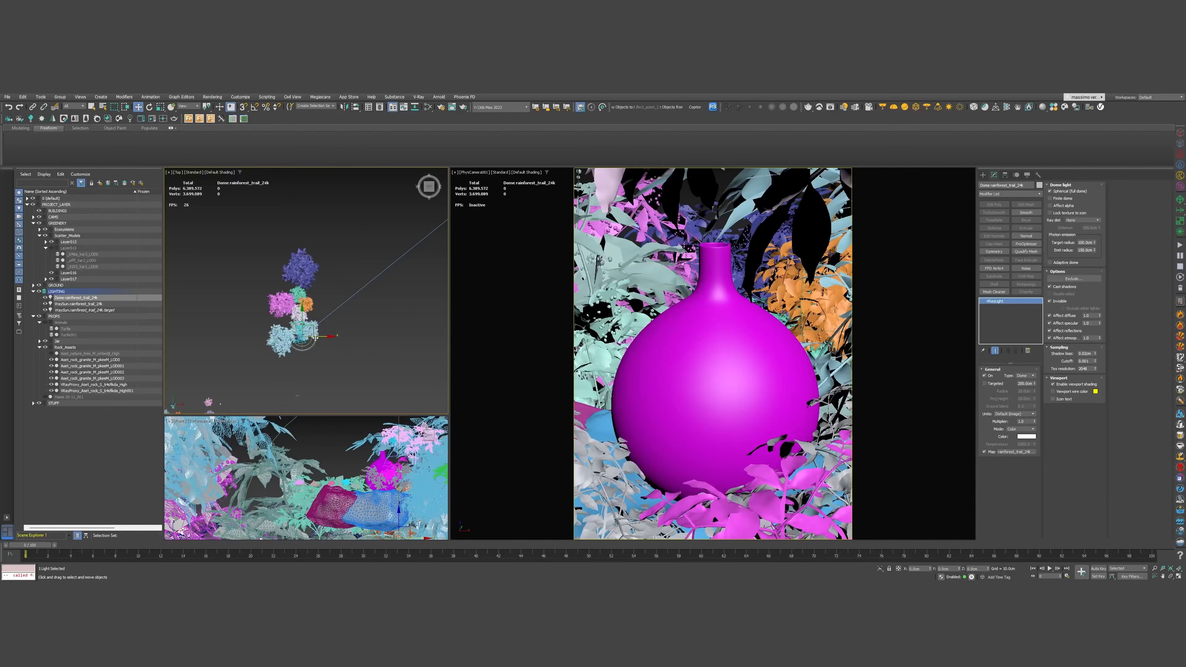
{"action": "key", "text": "e"}
{"action": "mouse_move", "coordinate": [345, 319]}
{"action": "left_mouse_down"}
{"action": "mouse_move", "coordinate": [354, 299]}
{"action": "mouse_move", "coordinate": [286, 264]}
{"action": "mouse_move", "coordinate": [349, 292]}
{"action": "mouse_move", "coordinate": [360, 312]}
{"action": "left_mouse_up"}
{"action": "key", "text": "ctrl+z"}
{"action": "middle_click_drag", "start_coordinate": [346, 318], "coordinate": [286, 339]}
{"action": "scroll", "coordinate": [215, 333], "scroll_direction": "down", "scroll_amount": 2}
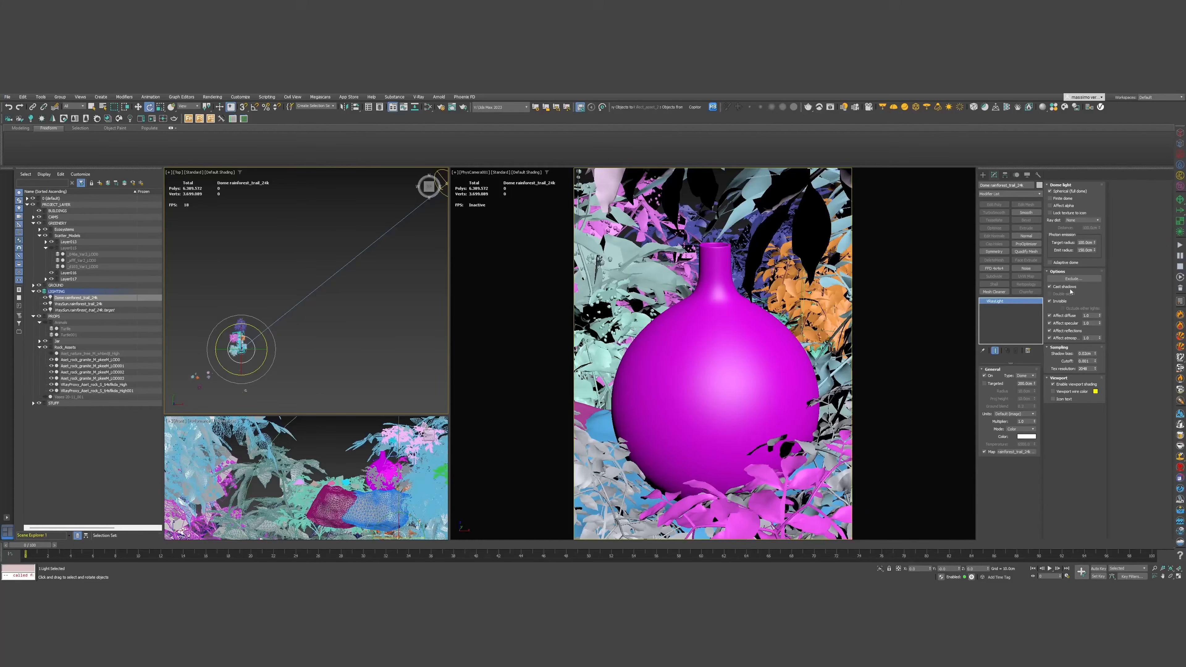
Drag the dome light's rainforest HDRI map onto Environment Map as an Instance
{"action": "left_click", "coordinate": [213, 97]}
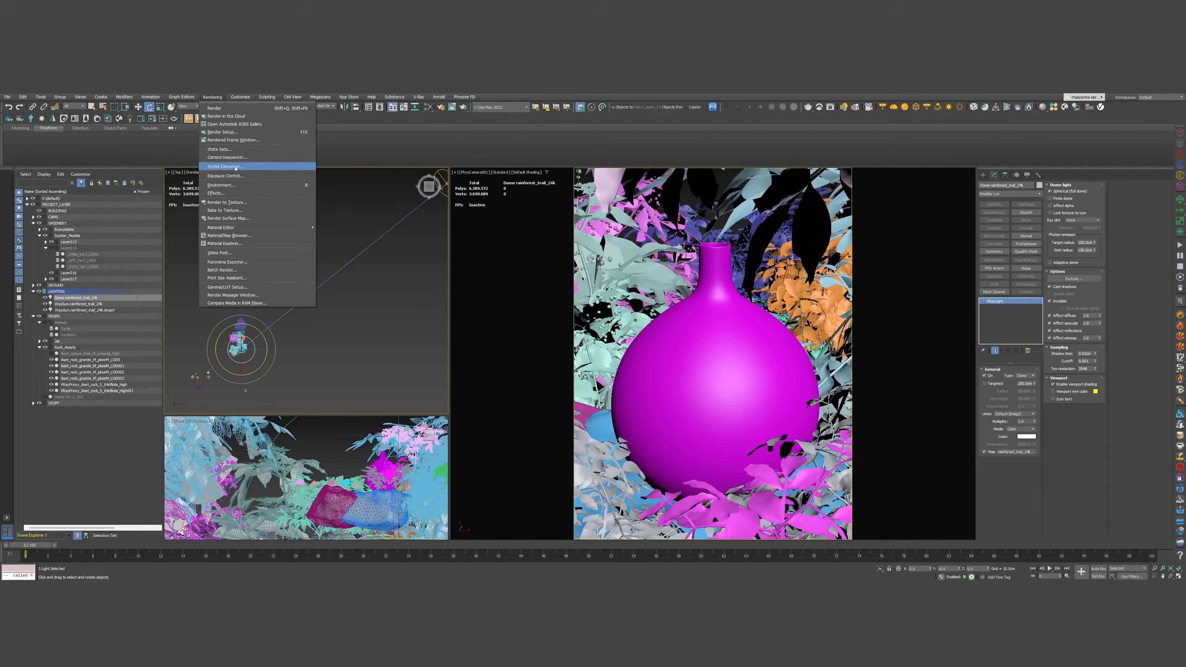
{"action": "left_click", "coordinate": [244, 187]}
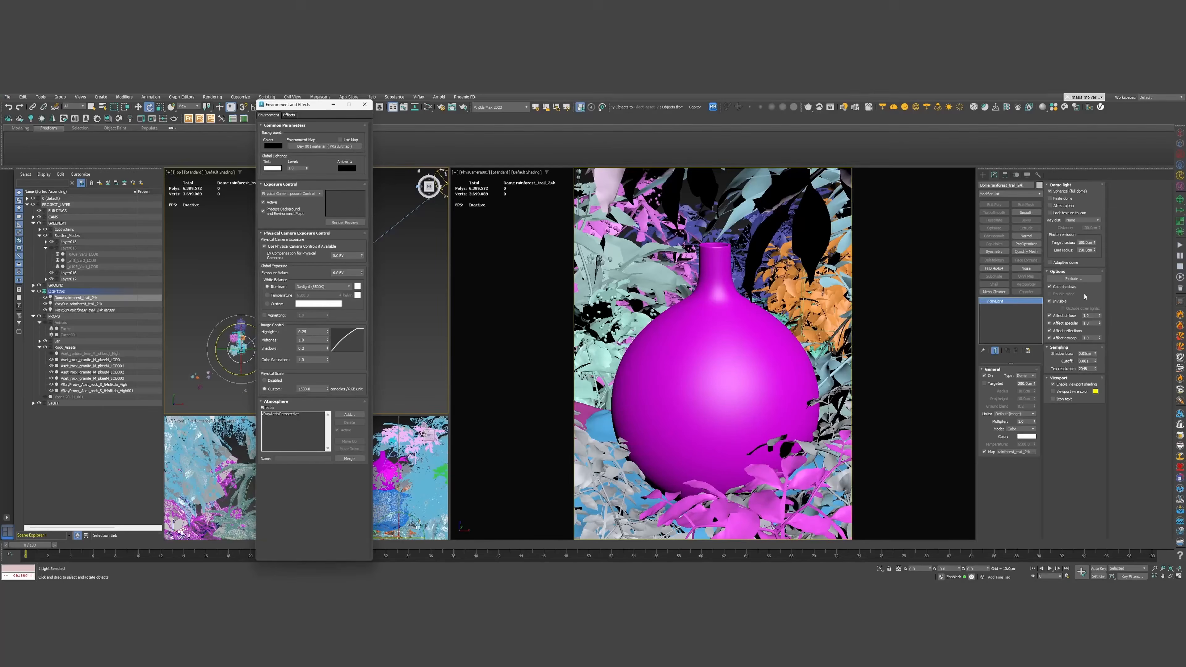
{"action": "left_click_drag", "start_coordinate": [1029, 451], "coordinate": [324, 147]}
{"action": "left_click", "coordinate": [299, 353]}
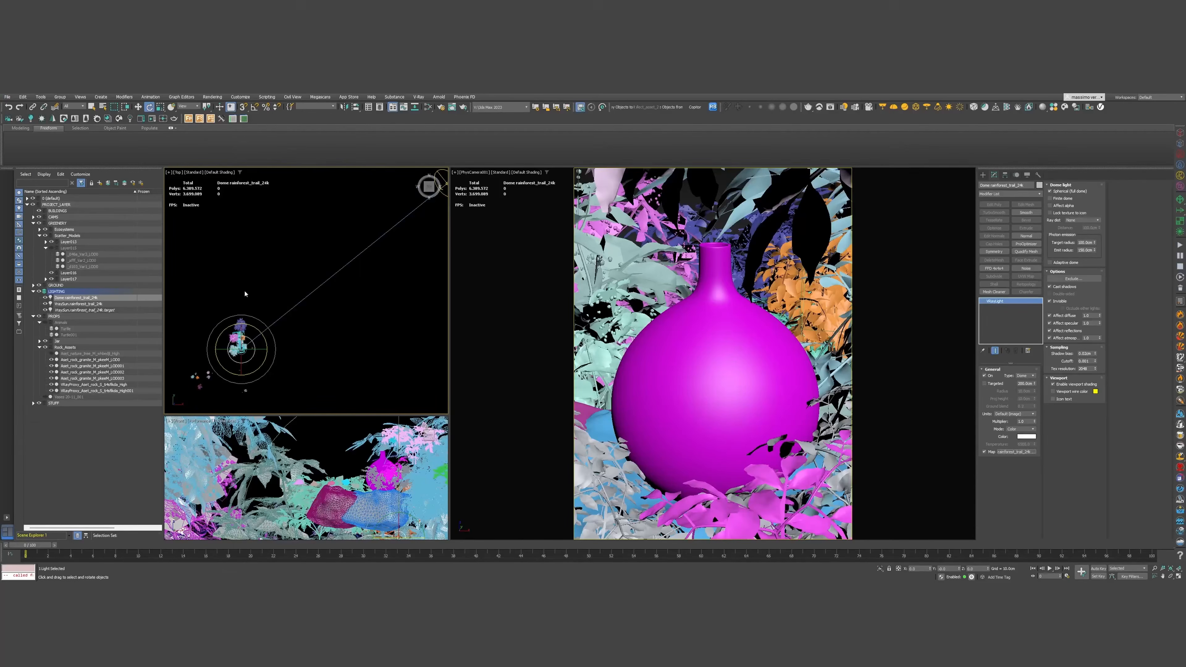
{"action": "middle_click_drag", "start_coordinate": [245, 294], "coordinate": [291, 251]}
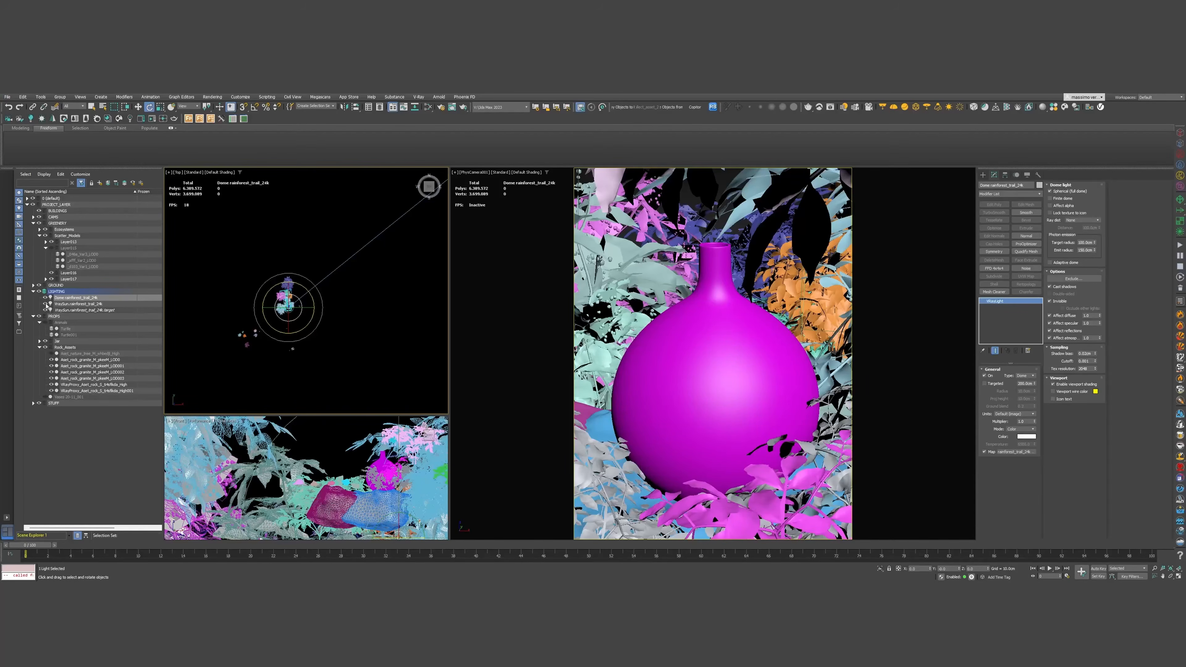
Select PhysCamera001 and lower its exposure target value
{"action": "left_click", "coordinate": [75, 303]}
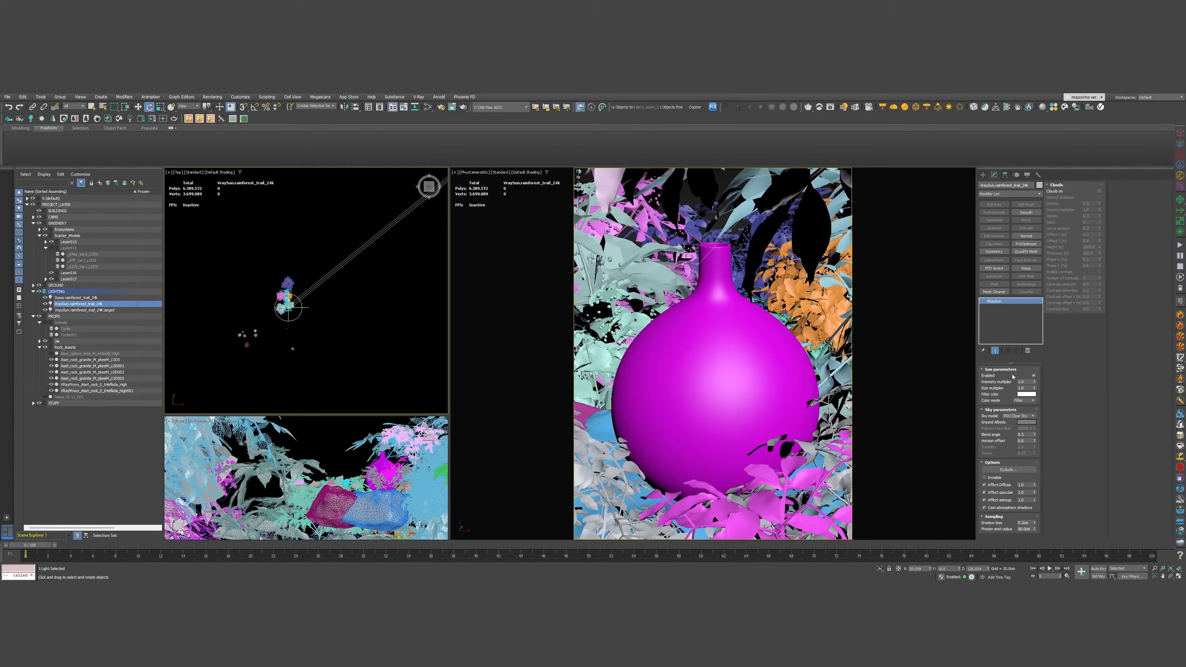
{"action": "left_click", "coordinate": [473, 172]}
{"action": "left_click", "coordinate": [486, 312]}
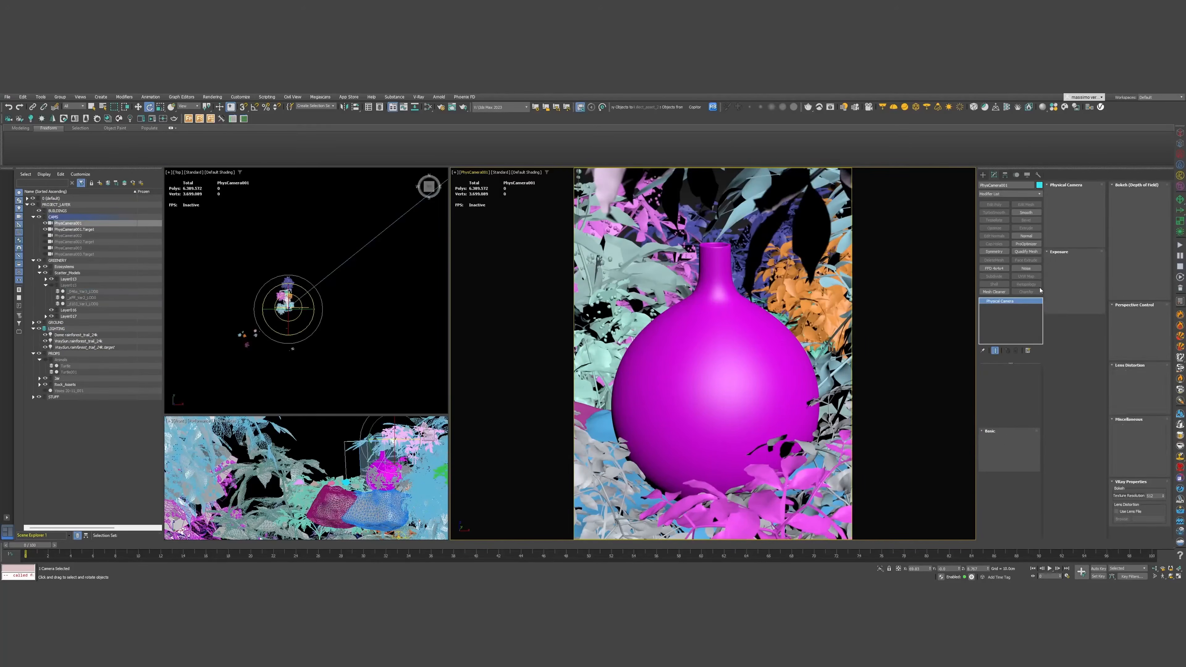
{"action": "left_click", "coordinate": [1090, 364]}
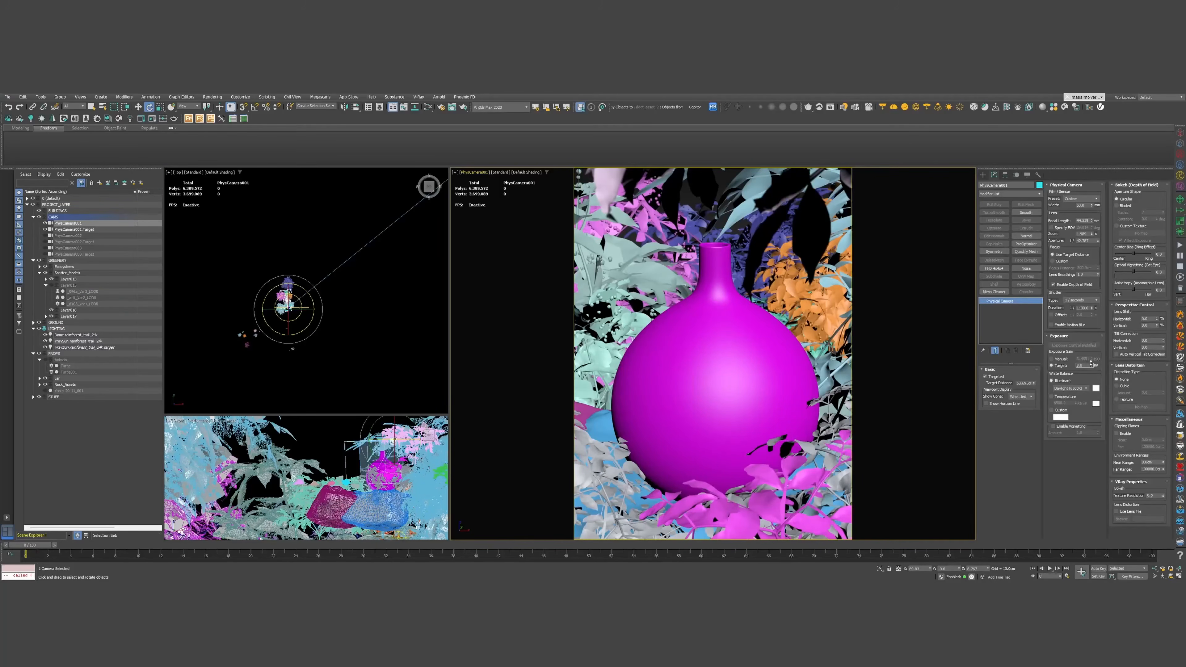
{"action": "left_click_drag", "start_coordinate": [1090, 359], "coordinate": [1090, 363]}
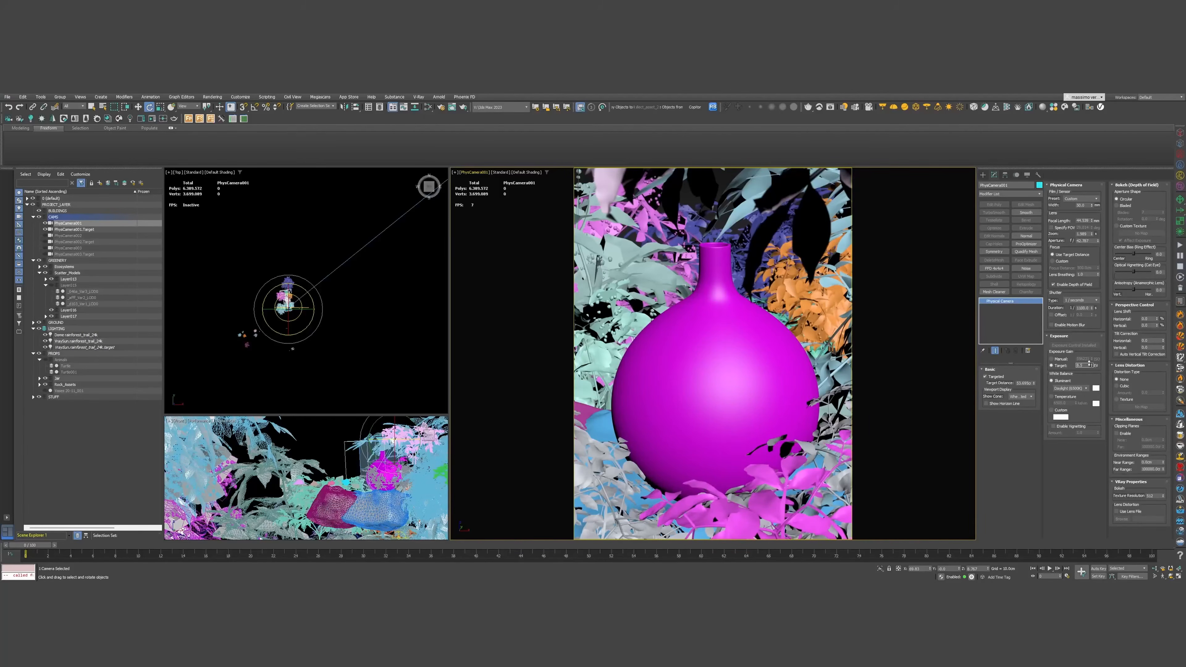
Set the camera's white balance illuminant to Overcast (6000K)
{"action": "left_click", "coordinate": [1072, 389]}
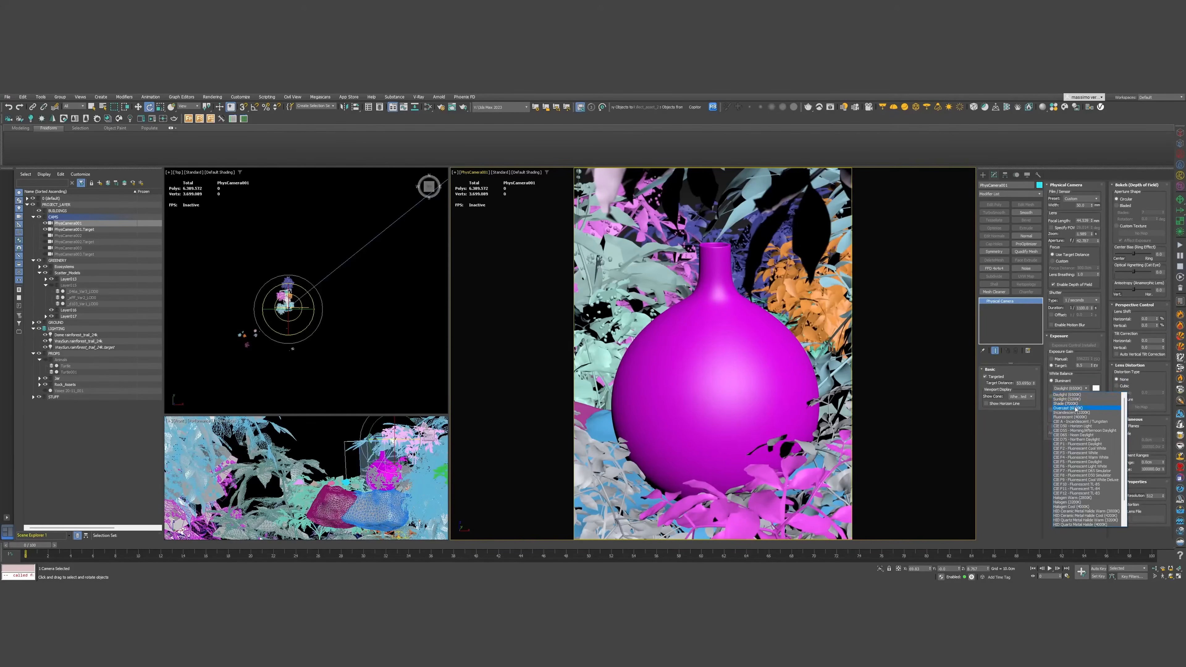
{"action": "left_click", "coordinate": [1069, 408]}
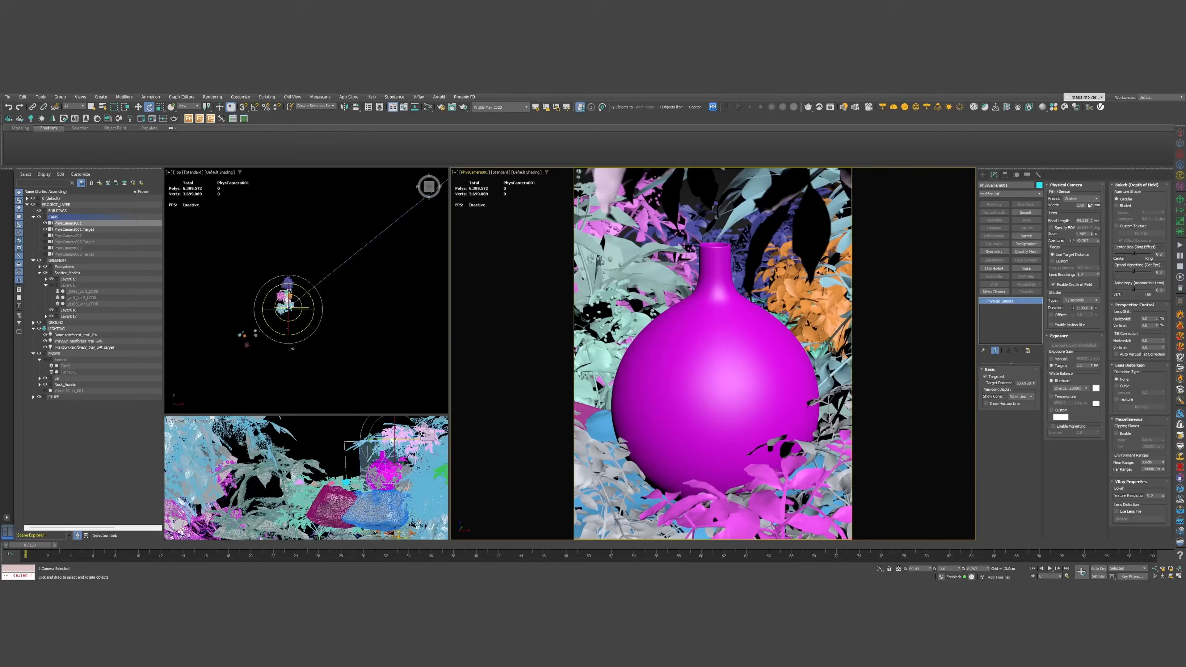
{"action": "mouse_move", "coordinate": [322, 291]}
{"action": "middle_mouse_down"}
{"action": "mouse_move", "coordinate": [294, 328]}
{"action": "mouse_move", "coordinate": [307, 334]}
{"action": "mouse_move", "coordinate": [312, 302]}
{"action": "middle_mouse_up"}
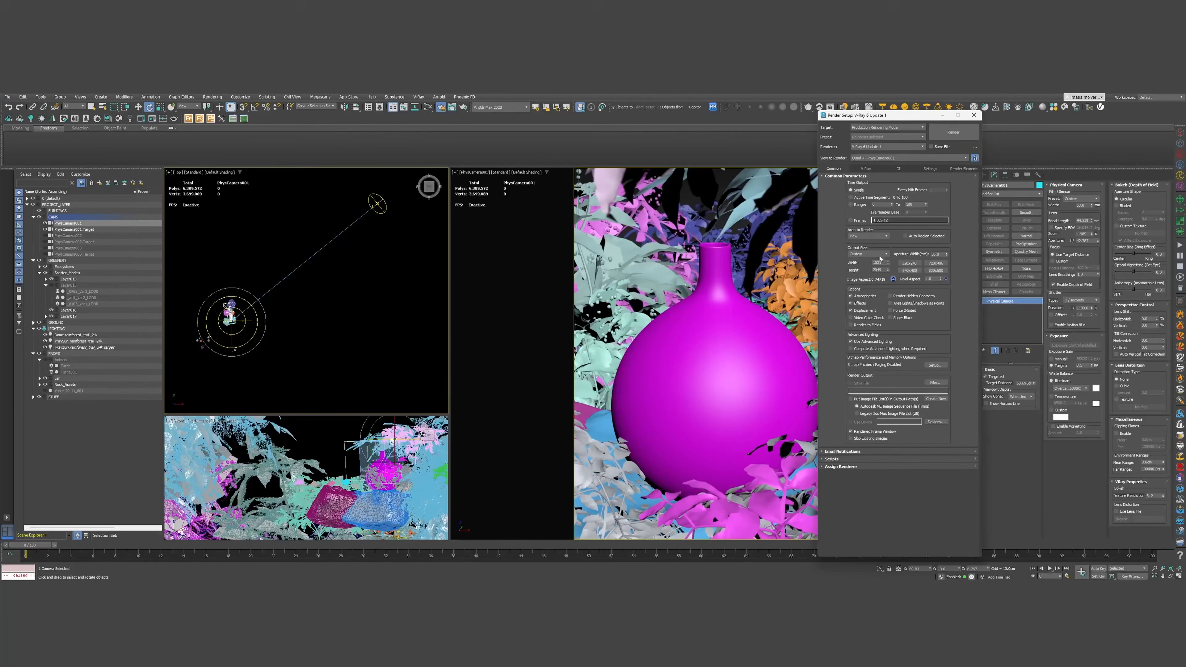
Step through Render Setup's V-Ray, GI, Settings and Common tabs, then close it
{"action": "left_click", "coordinate": [865, 169]}
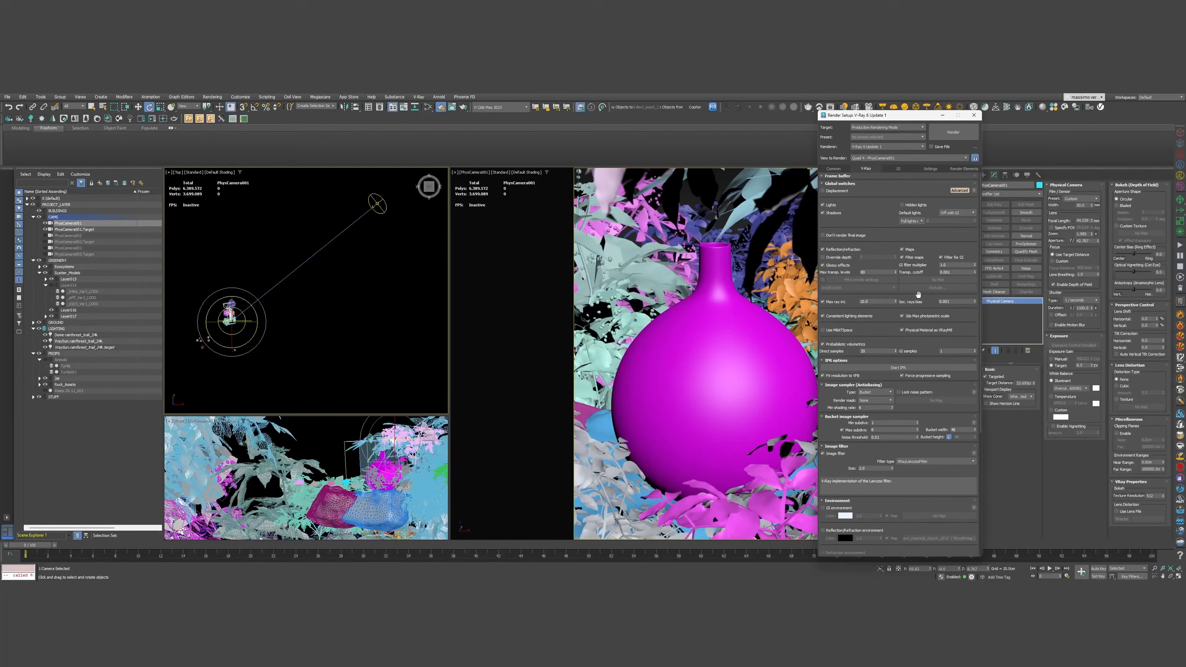
{"action": "mouse_move", "coordinate": [827, 404]}
{"action": "left_mouse_down"}
{"action": "mouse_move", "coordinate": [815, 232]}
{"action": "mouse_move", "coordinate": [827, 404]}
{"action": "left_mouse_up"}
{"action": "left_click", "coordinate": [890, 170]}
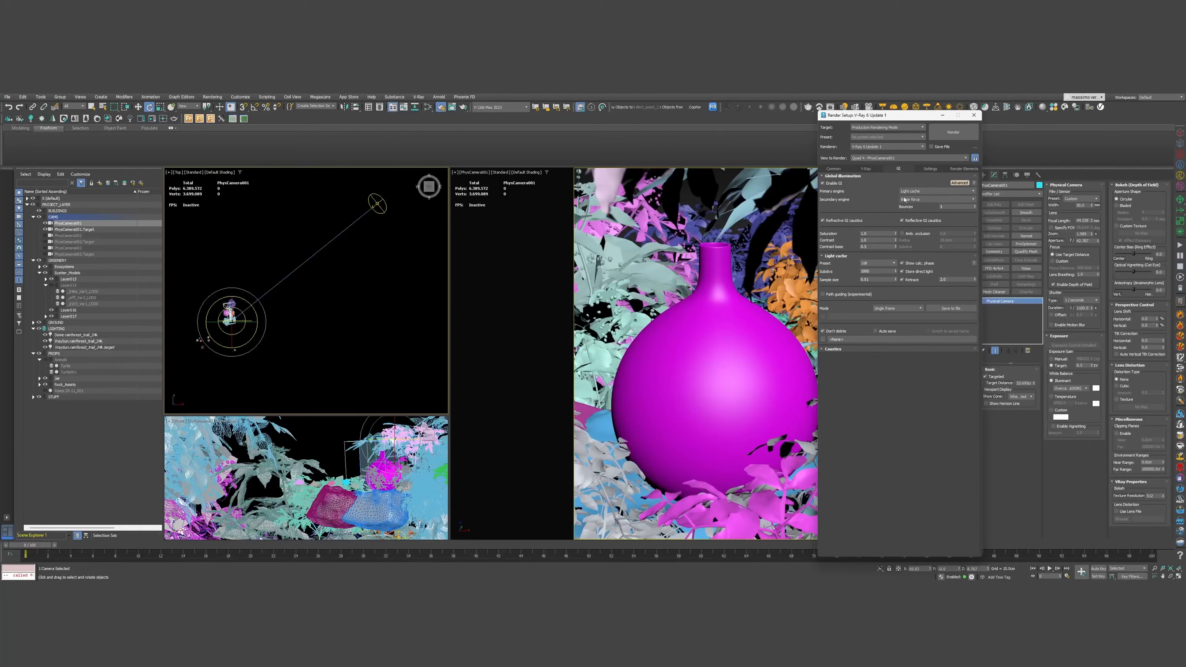
{"action": "left_click", "coordinate": [929, 169]}
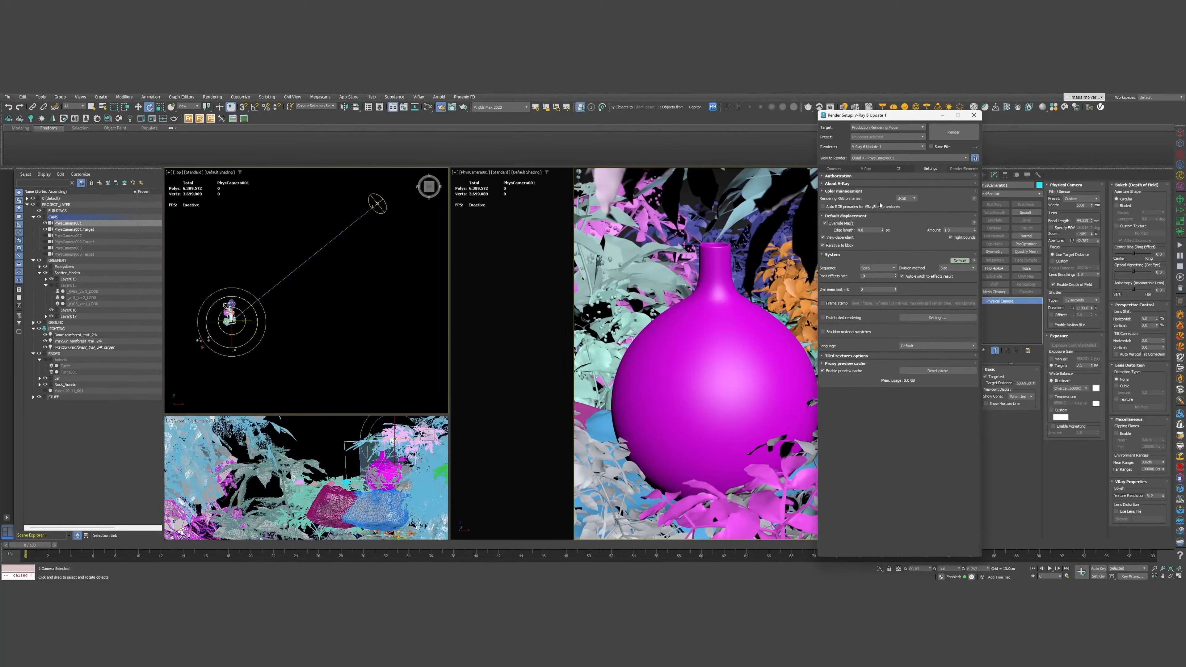
{"action": "left_click", "coordinate": [833, 168]}
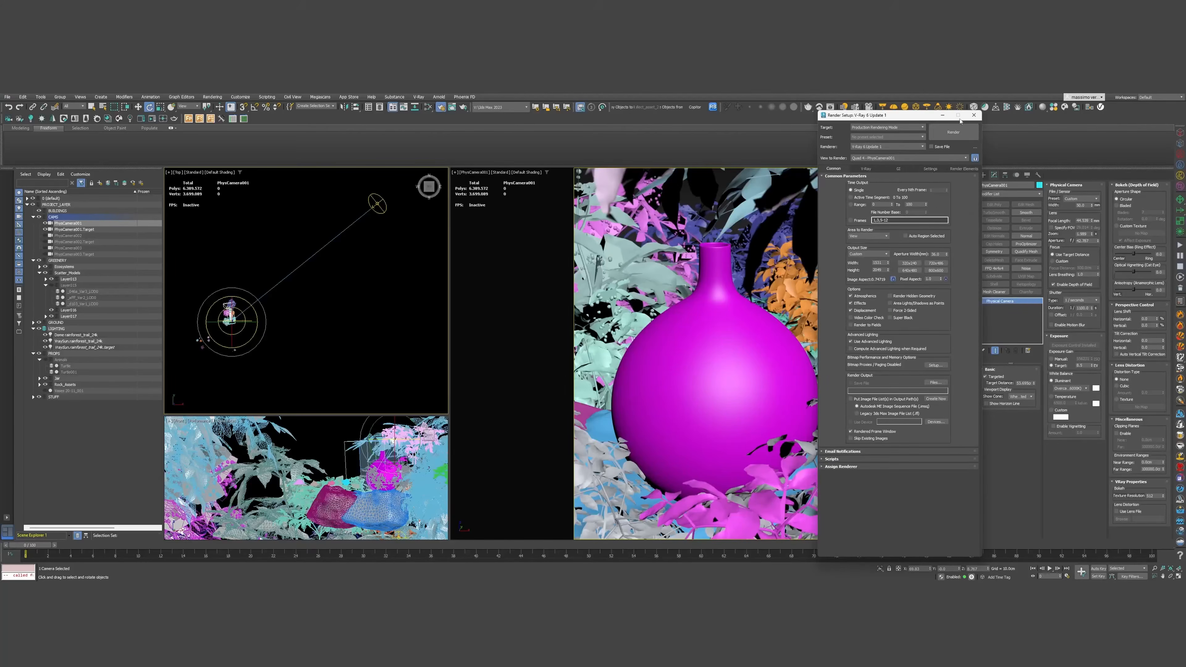
{"action": "left_click", "coordinate": [941, 115]}
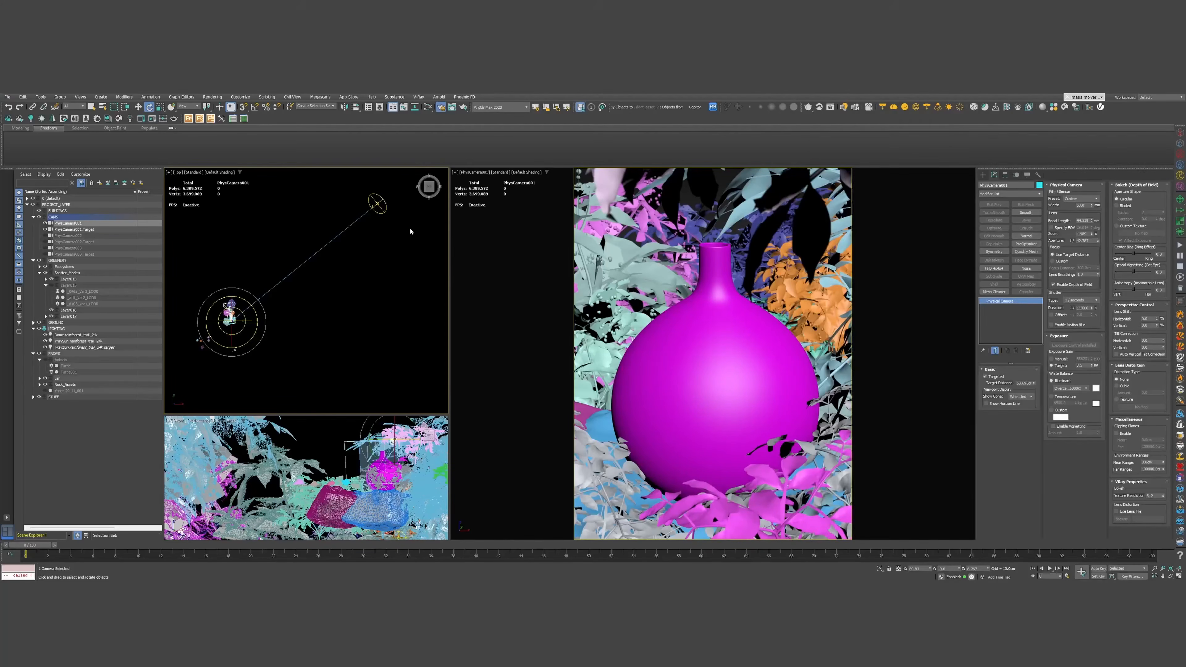
Hide the GREENERY layer's plants in all views
{"action": "scroll", "coordinate": [377, 257], "scroll_direction": "down", "scroll_amount": 2}
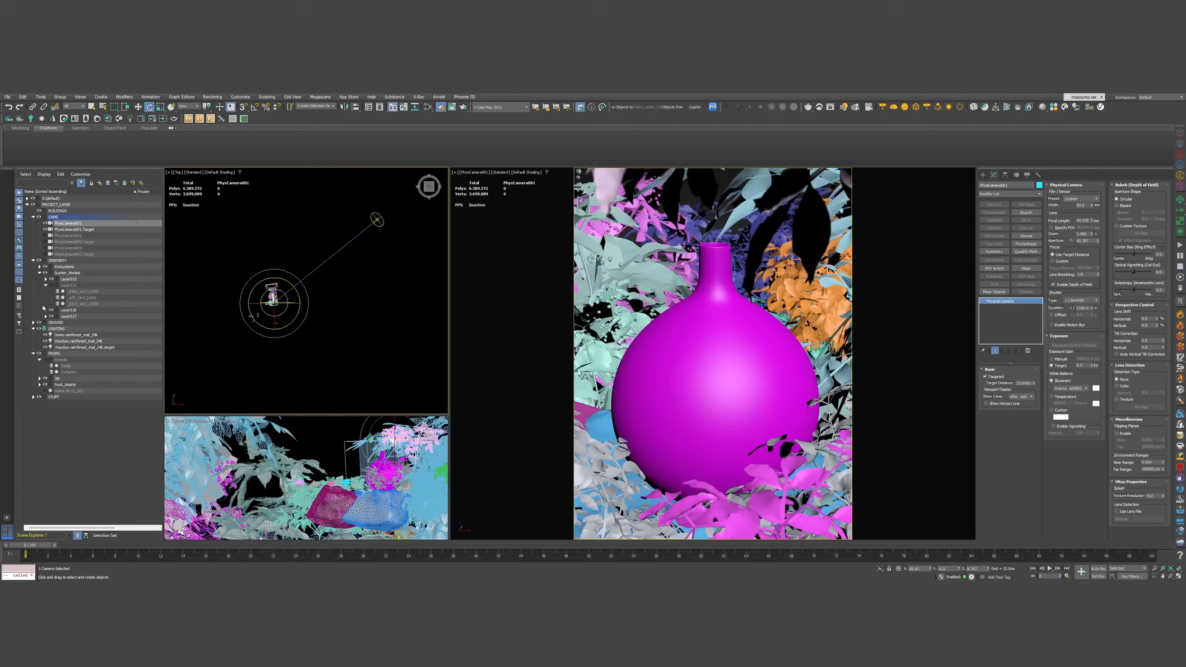
{"action": "left_click", "coordinate": [39, 260]}
{"action": "middle_click_drag", "start_coordinate": [273, 294], "coordinate": [285, 322]}
{"action": "scroll", "coordinate": [282, 334], "scroll_direction": "down", "scroll_amount": 2}
{"action": "scroll", "coordinate": [285, 334], "scroll_direction": "up", "scroll_amount": 2}
Open the V-Ray Frame Buffer for the camera view and move it beside the viewports
{"action": "right_click", "coordinate": [542, 300]}
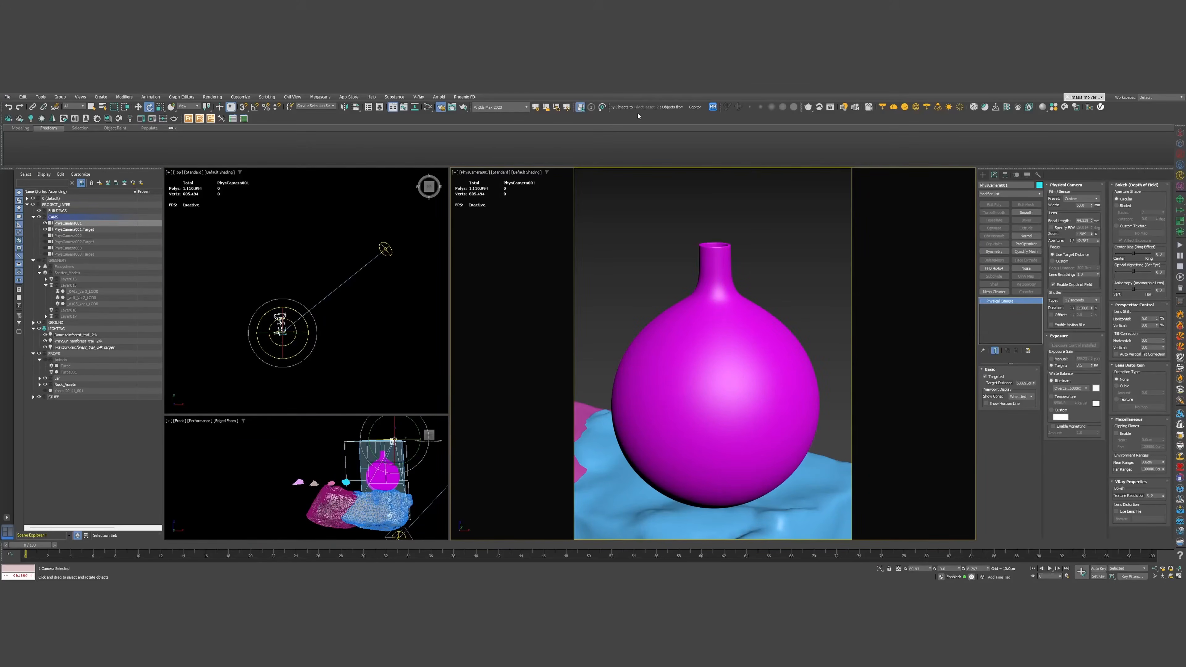
{"action": "left_click", "coordinate": [830, 107]}
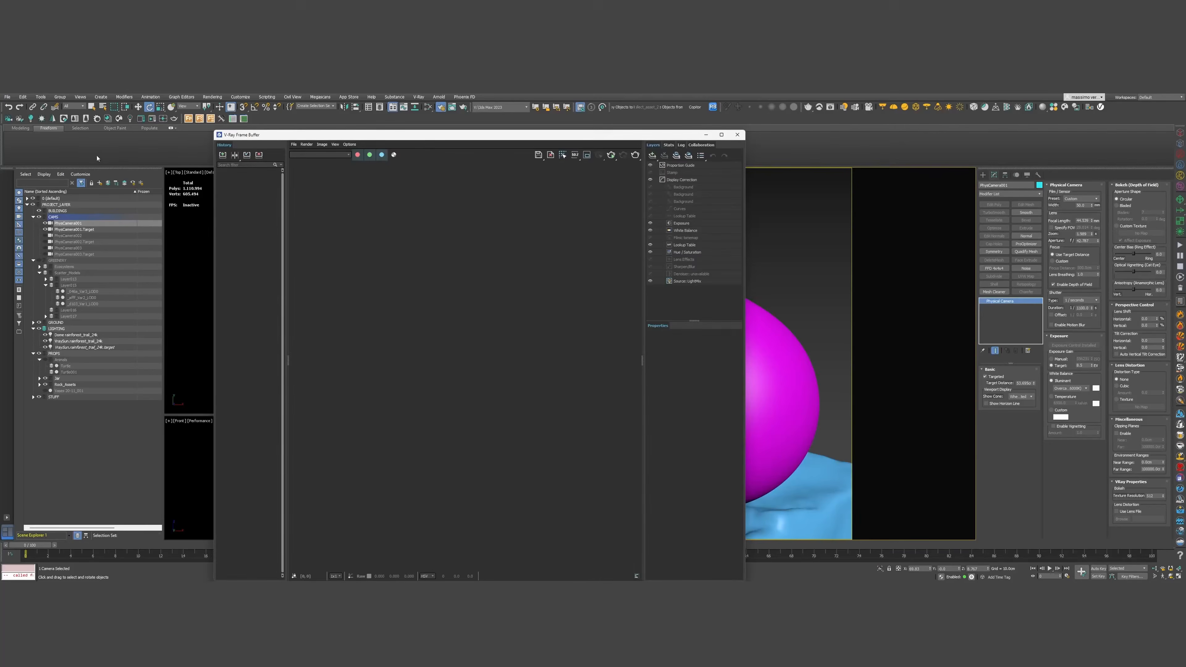
{"action": "left_click_drag", "start_coordinate": [293, 135], "coordinate": [708, 103]}
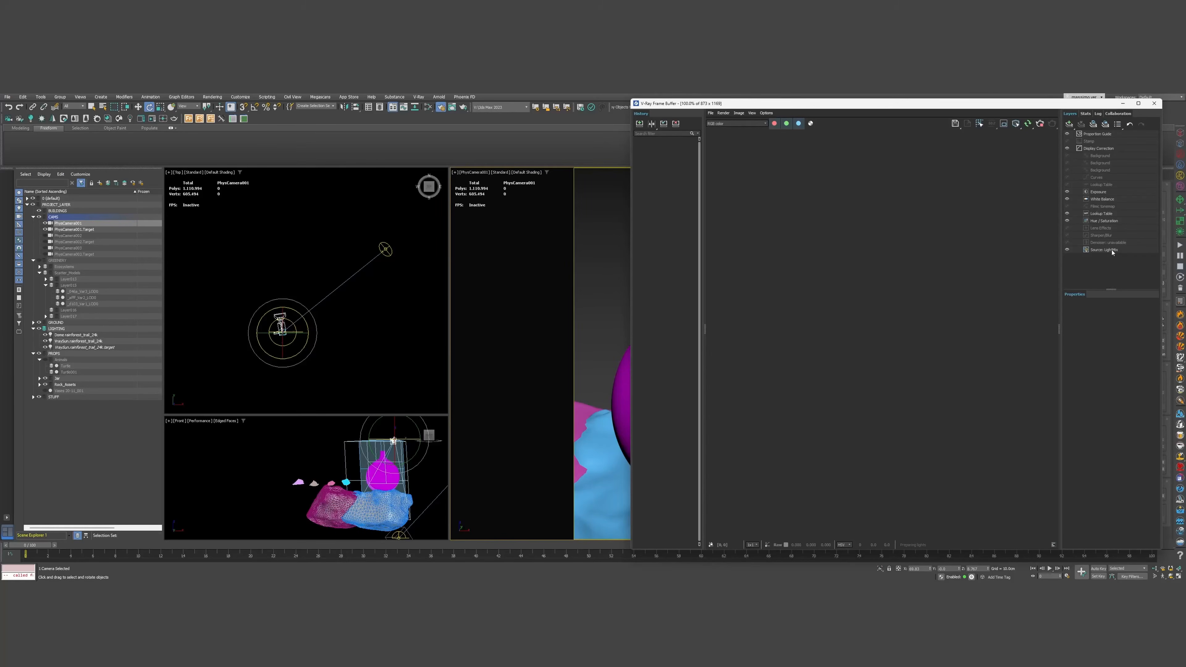
Show the VFB's LightMix and display correction panels and shift the window left
{"action": "left_click", "coordinate": [1111, 250]}
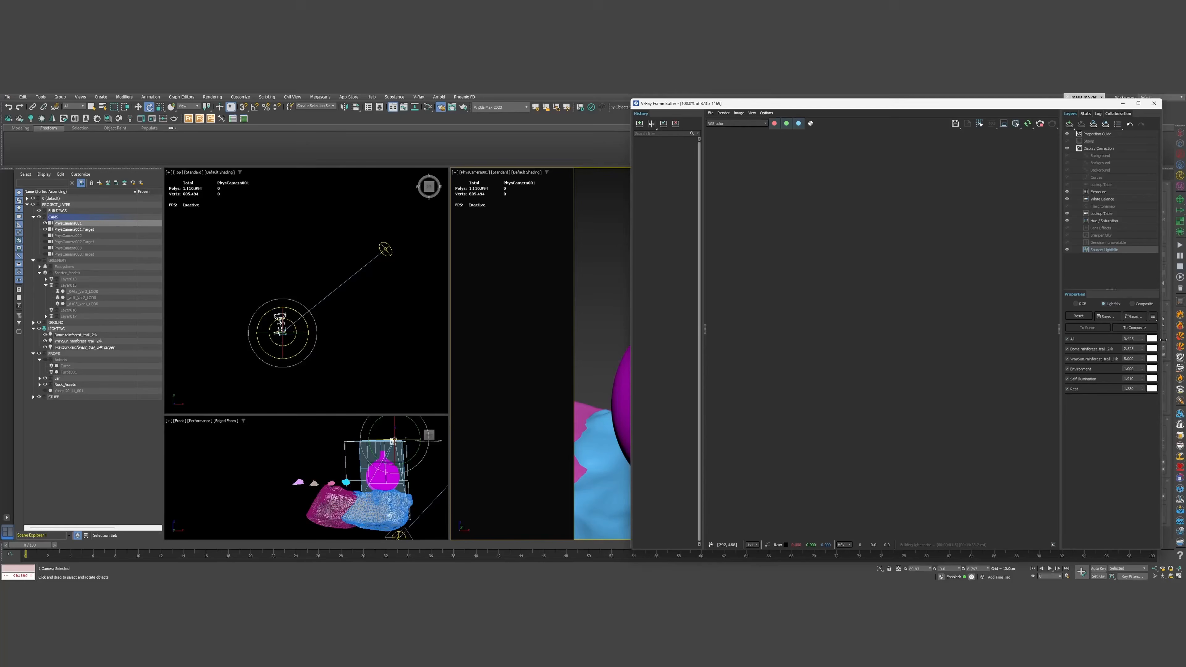
{"action": "left_click", "coordinate": [1101, 149]}
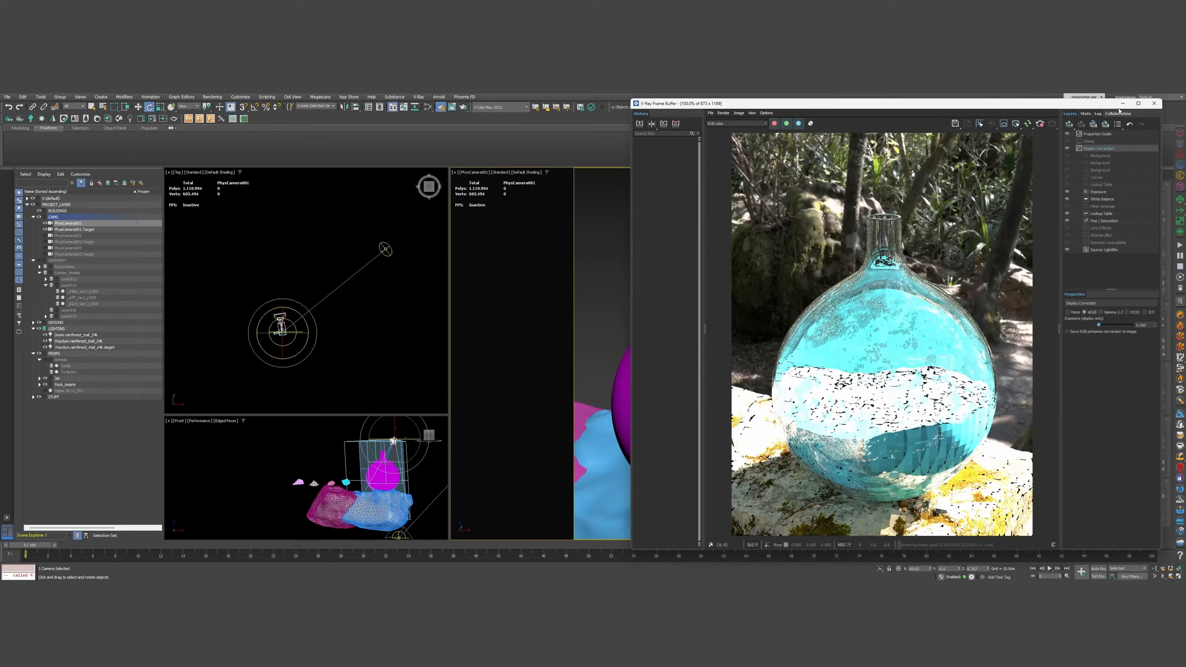
{"action": "left_click_drag", "start_coordinate": [895, 107], "coordinate": [847, 110]}
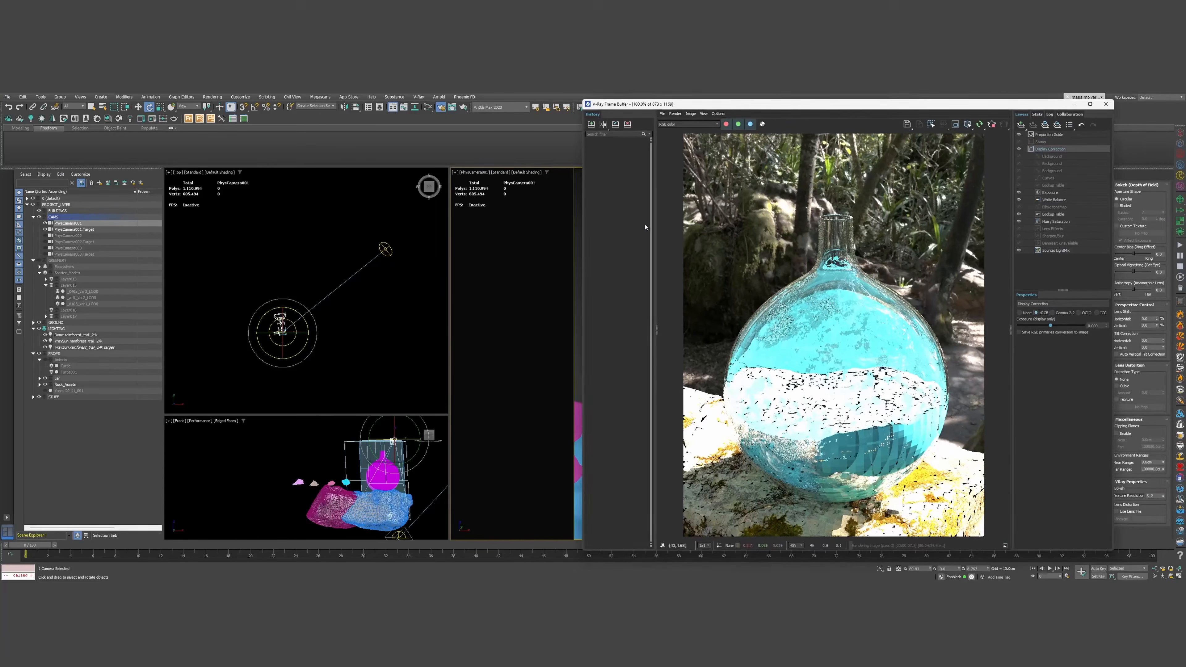
Select the rainforest dome light and rotate it in Top view to swing the sun
{"action": "scroll", "coordinate": [206, 299], "scroll_direction": "up", "scroll_amount": 4}
{"action": "left_click", "coordinate": [89, 335]}
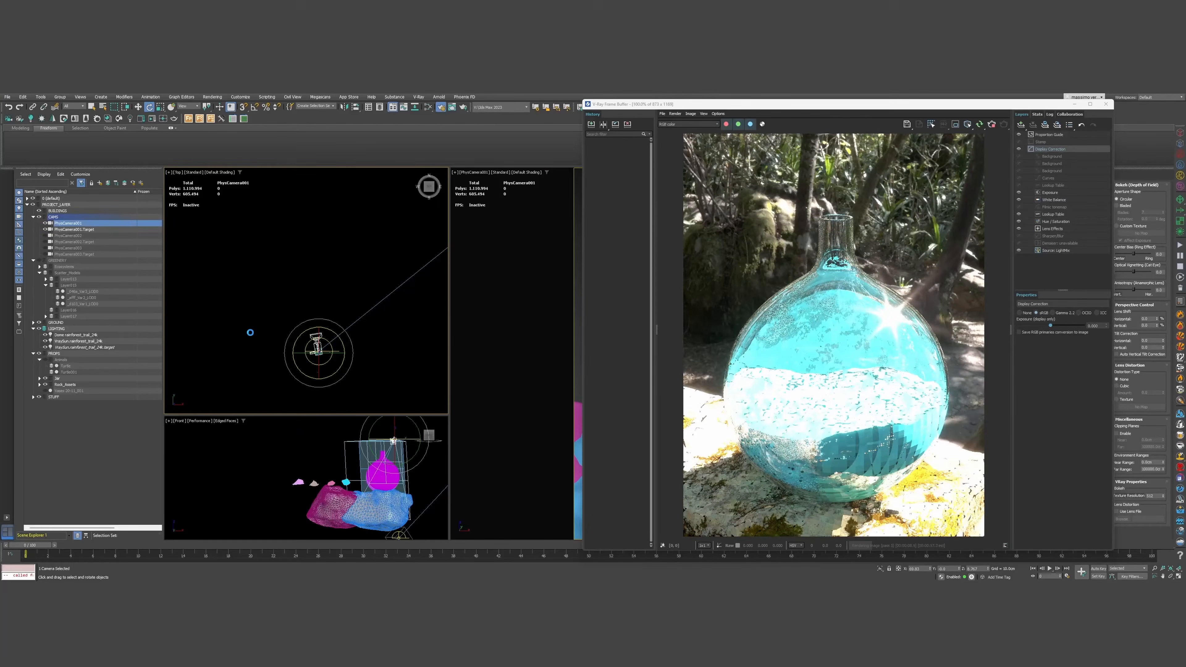
{"action": "mouse_move", "coordinate": [295, 343]}
{"action": "middle_mouse_down"}
{"action": "mouse_move", "coordinate": [278, 344]}
{"action": "mouse_move", "coordinate": [306, 345]}
{"action": "middle_mouse_up"}
{"action": "left_click_drag", "start_coordinate": [308, 343], "coordinate": [299, 290]}
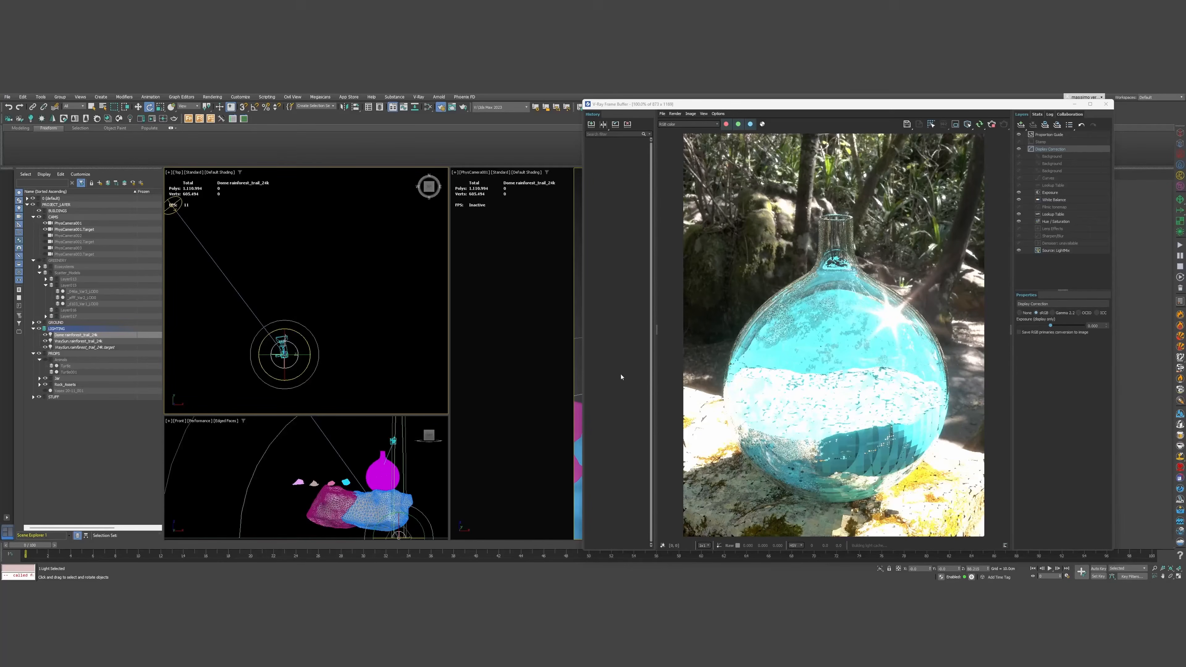
{"action": "mouse_move", "coordinate": [307, 339]}
{"action": "left_mouse_down"}
{"action": "mouse_move", "coordinate": [312, 355]}
{"action": "mouse_move", "coordinate": [294, 336]}
{"action": "left_mouse_up"}
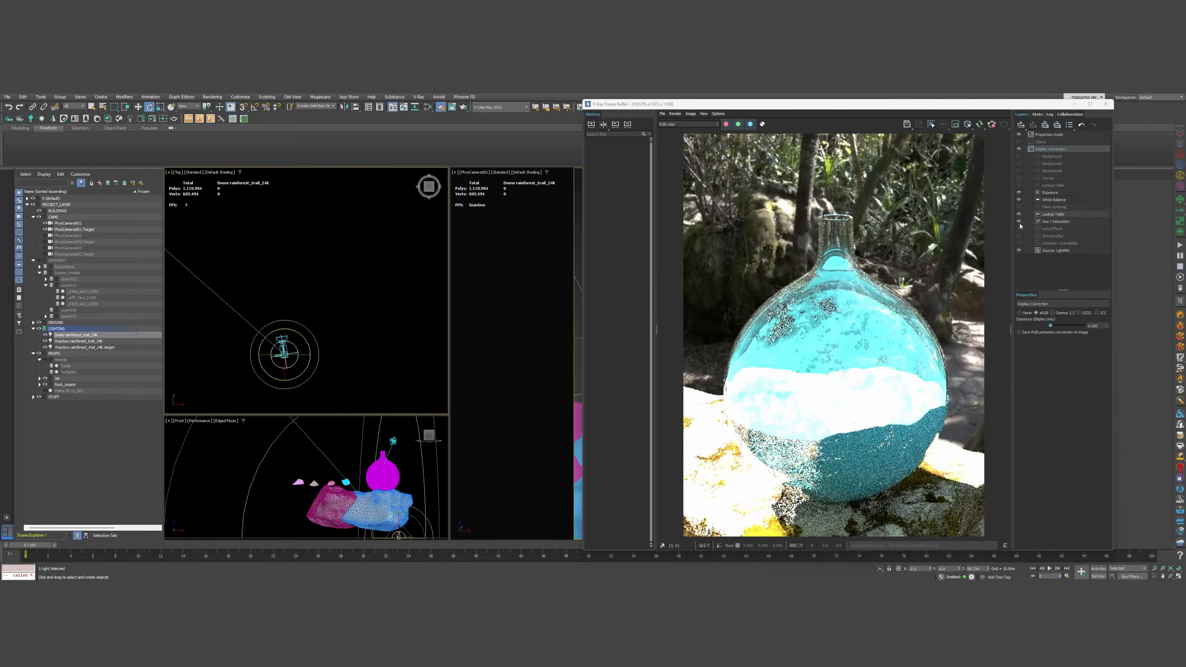
Lower the VraySun light-mix level to 4.900 and minimise the frame buffer
{"action": "left_click", "coordinate": [1059, 252]}
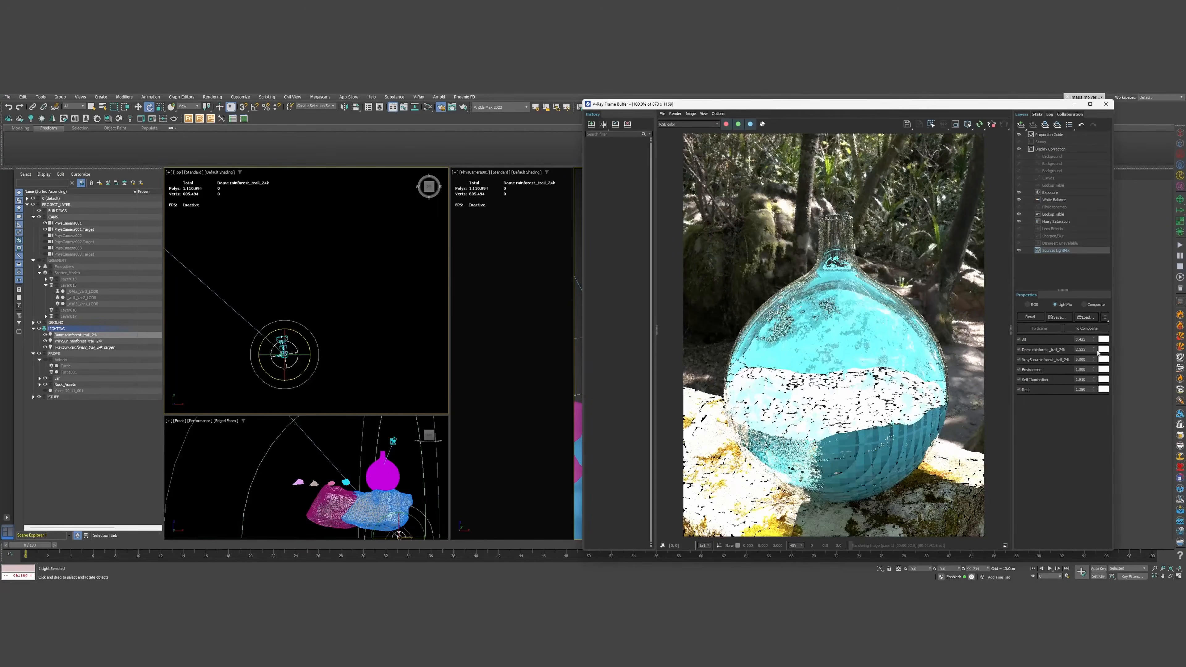
{"action": "left_click_drag", "start_coordinate": [1094, 360], "coordinate": [1074, 395]}
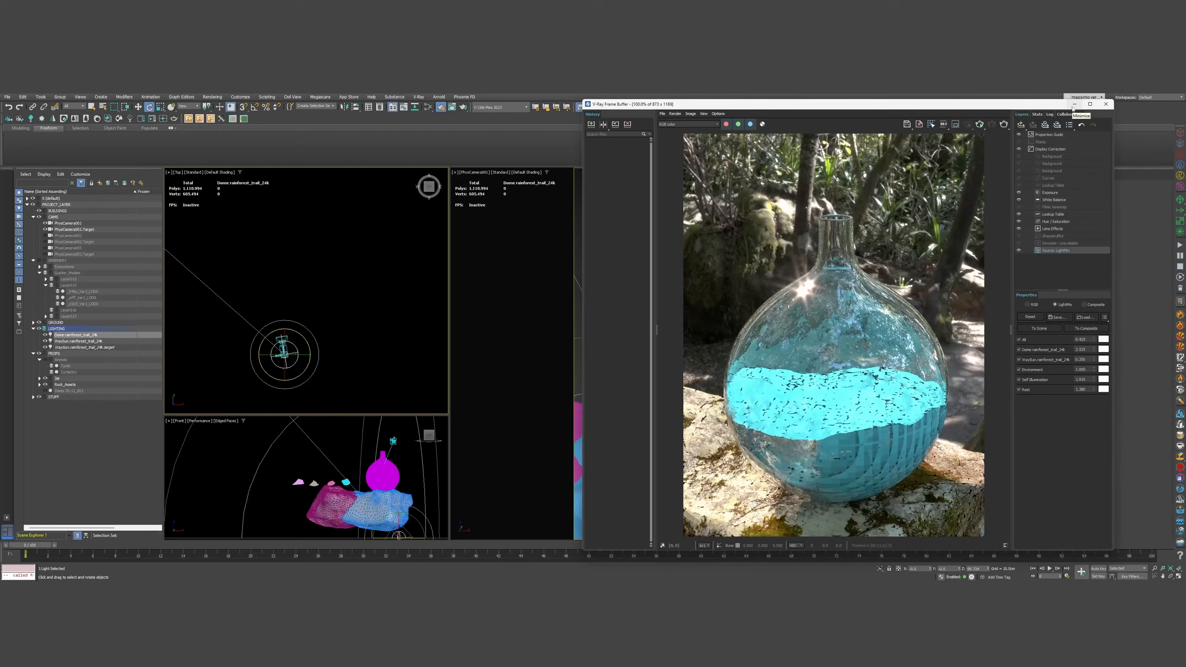
{"action": "left_click", "coordinate": [1073, 105]}
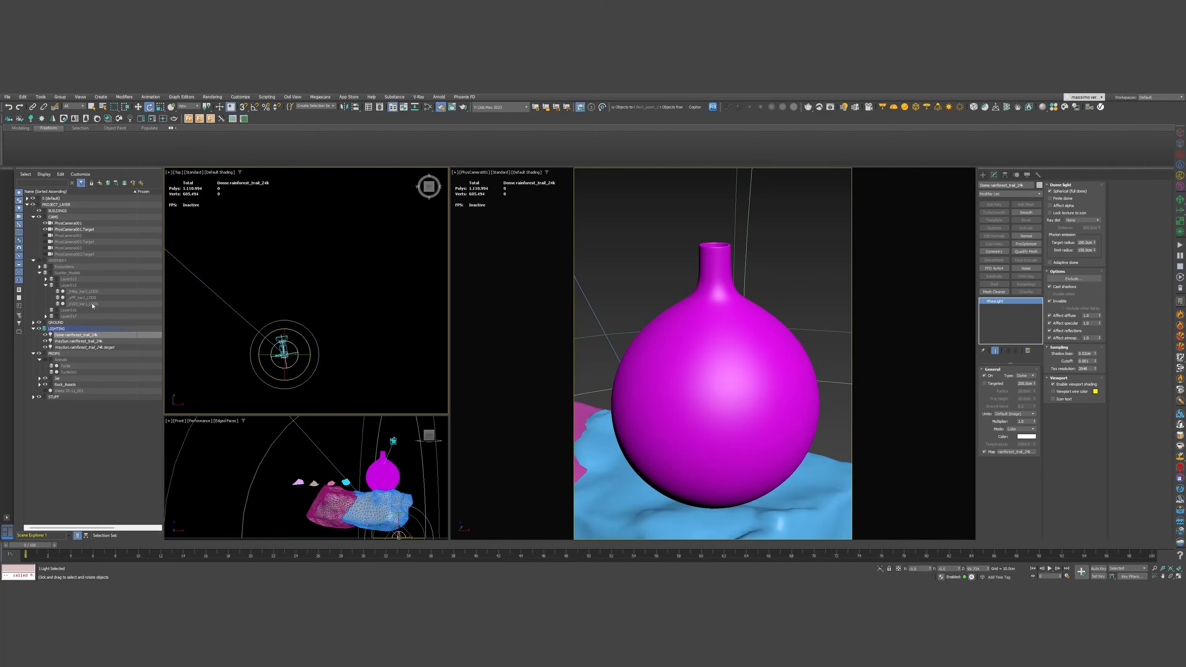
Unhide the GREENERY foliage and hide Plane001 in the default layer
{"action": "left_click", "coordinate": [40, 379]}
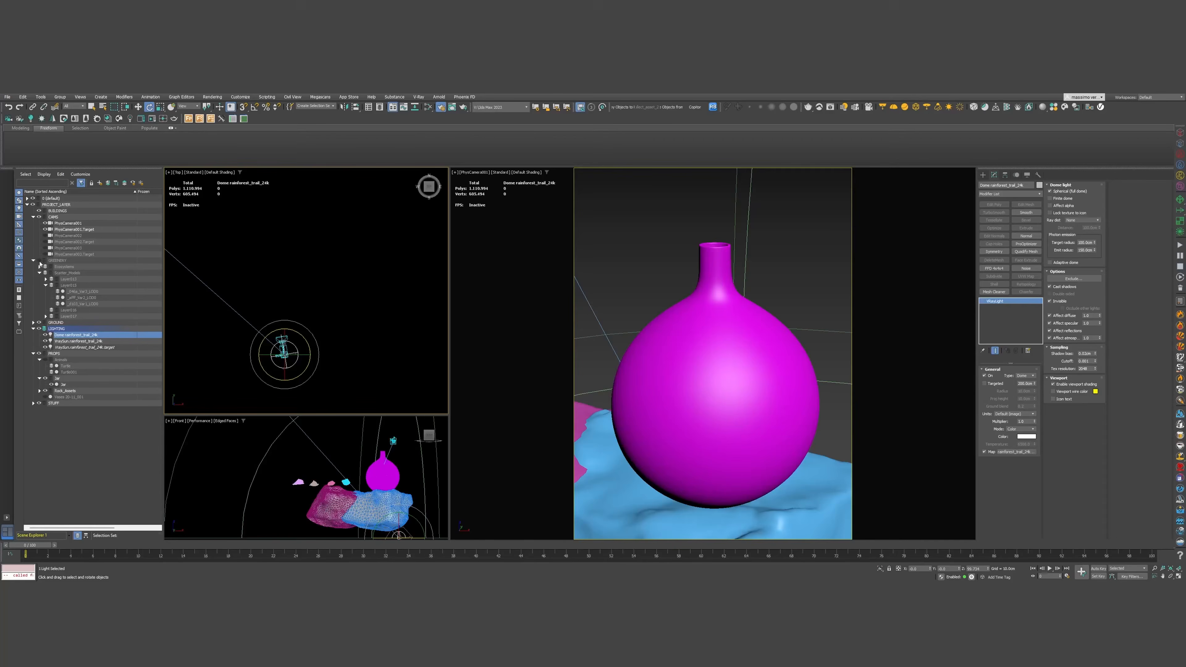
{"action": "left_click", "coordinate": [39, 261]}
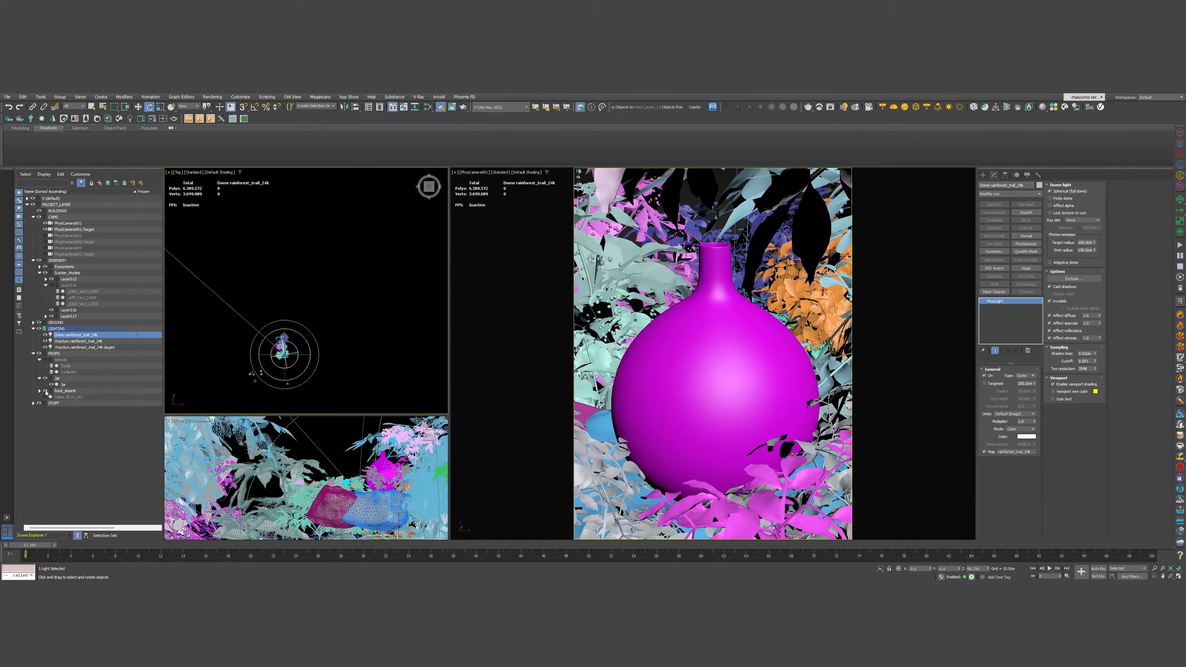
{"action": "left_click", "coordinate": [28, 198]}
{"action": "left_click", "coordinate": [39, 204]}
Rename Plane001 to GEO_Earth_Ground and move it into the PROPS layer
{"action": "left_click", "coordinate": [59, 206]}
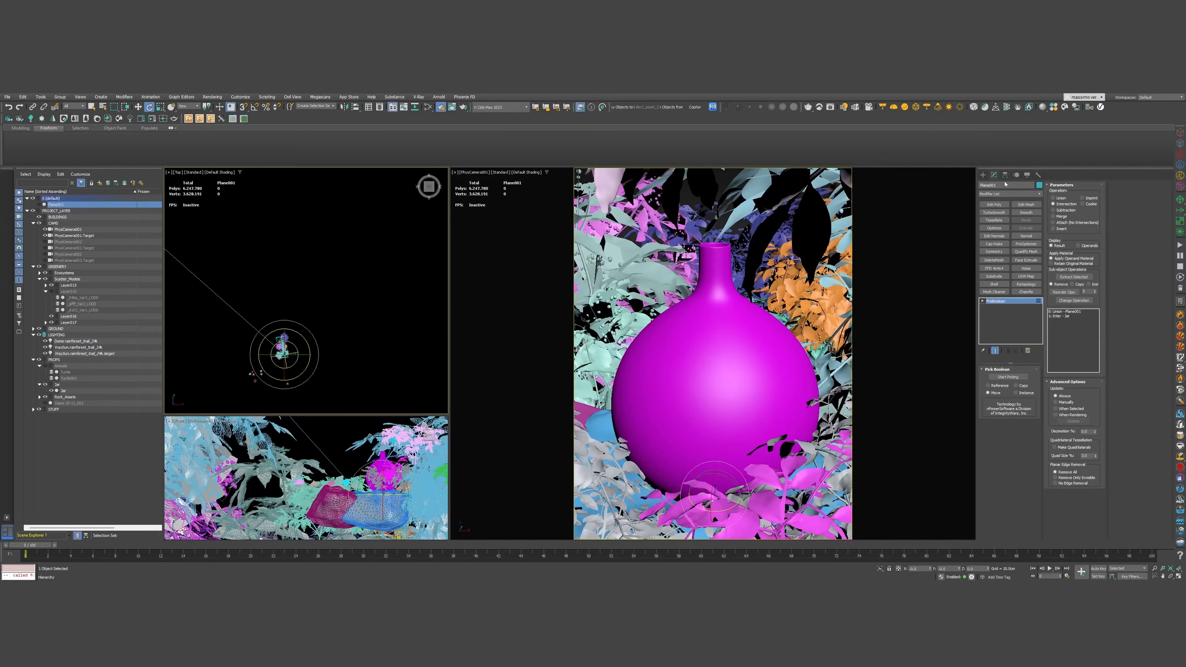
{"action": "type", "text": "GEO_Earth_Ground"}
{"action": "key", "text": "Return"}
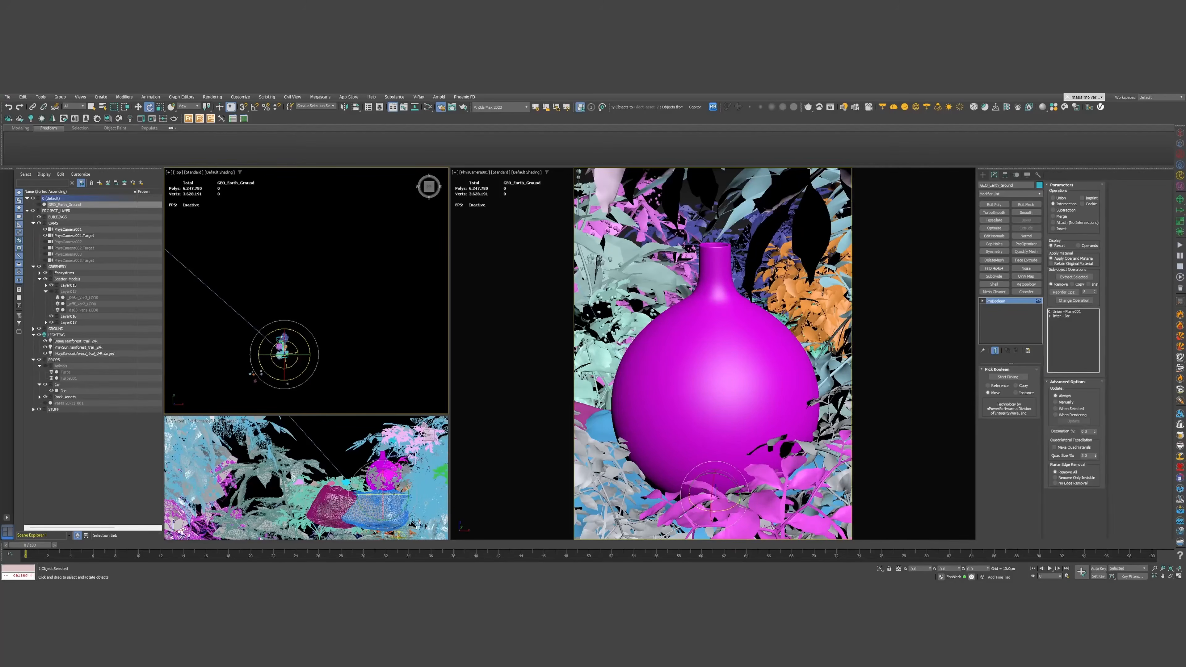
{"action": "left_click_drag", "start_coordinate": [77, 204], "coordinate": [80, 385]}
Make GEO_Earth_Ground visible again and hide the Jar
{"action": "left_click", "coordinate": [51, 347]}
{"action": "left_click", "coordinate": [51, 353]}
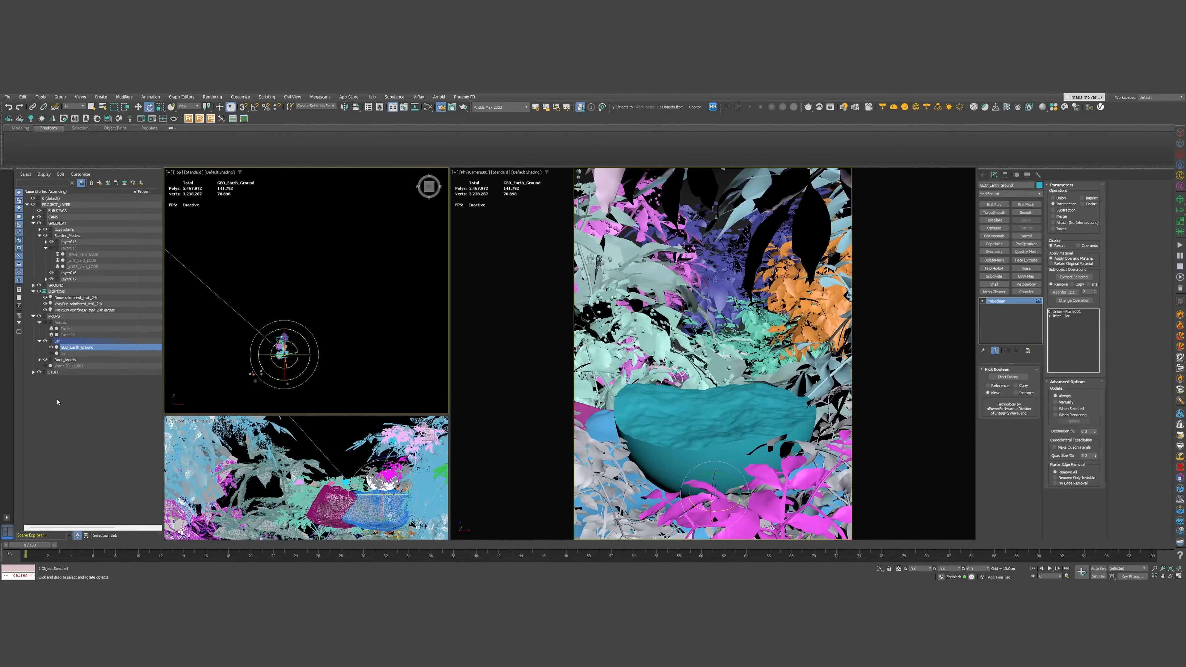
{"action": "left_click", "coordinate": [1058, 108]}
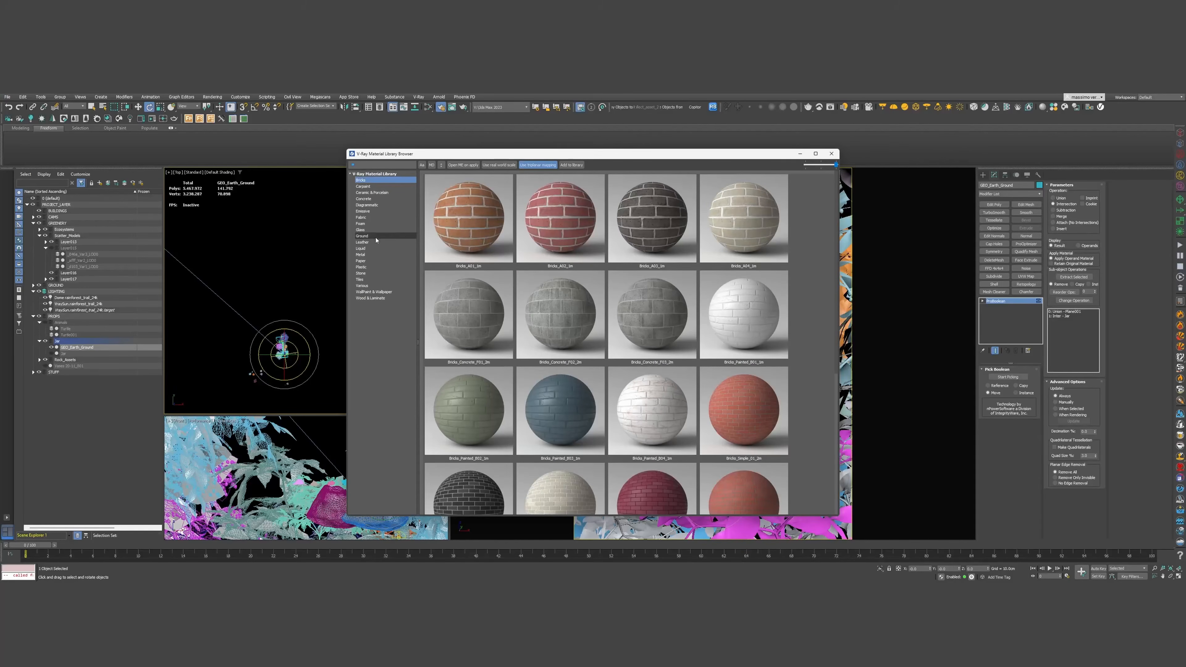
Browse the library's Ground materials, close it, and bring the Chaos Cosmos Home page into view
{"action": "left_click", "coordinate": [362, 236]}
{"action": "scroll", "coordinate": [587, 431], "scroll_direction": "down", "scroll_amount": 5}
{"action": "scroll", "coordinate": [588, 431], "scroll_direction": "up", "scroll_amount": 3}
{"action": "scroll", "coordinate": [592, 415], "scroll_direction": "down", "scroll_amount": 3}
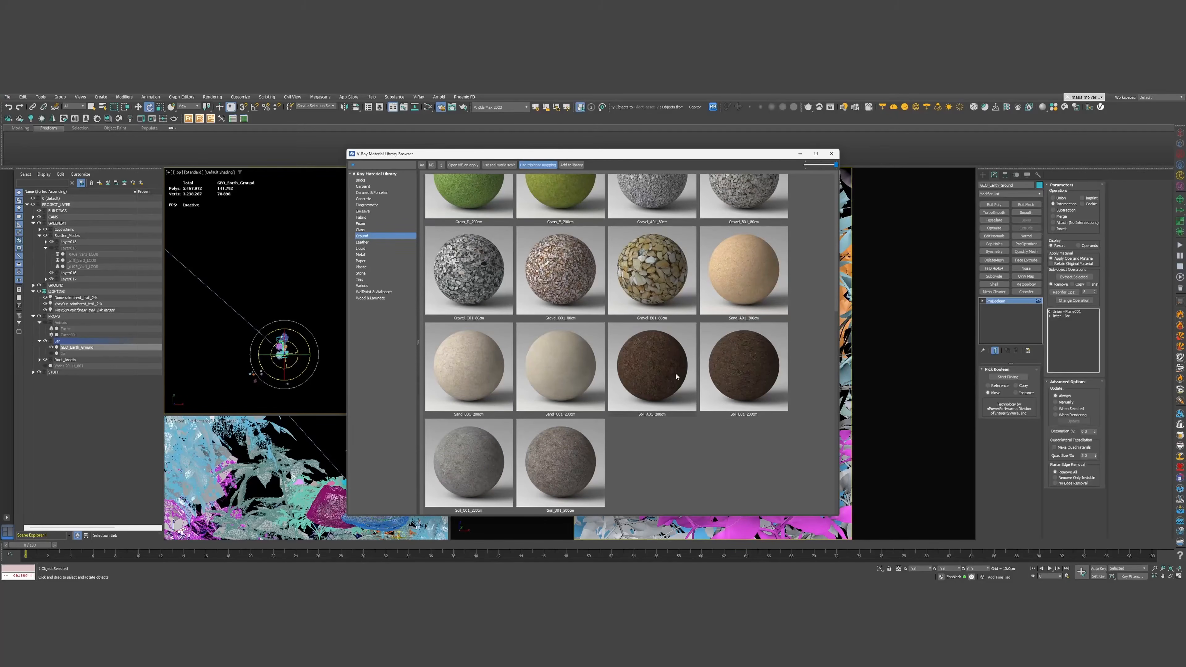
{"action": "left_click", "coordinate": [831, 153]}
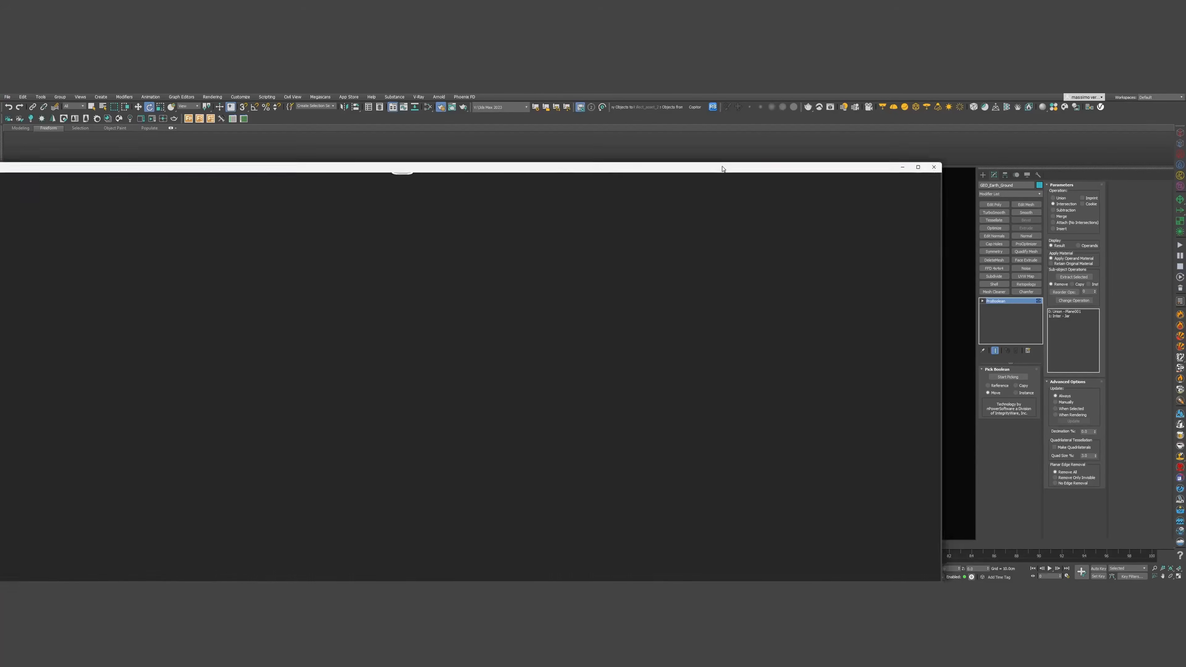
{"action": "left_click_drag", "start_coordinate": [722, 169], "coordinate": [901, 113]}
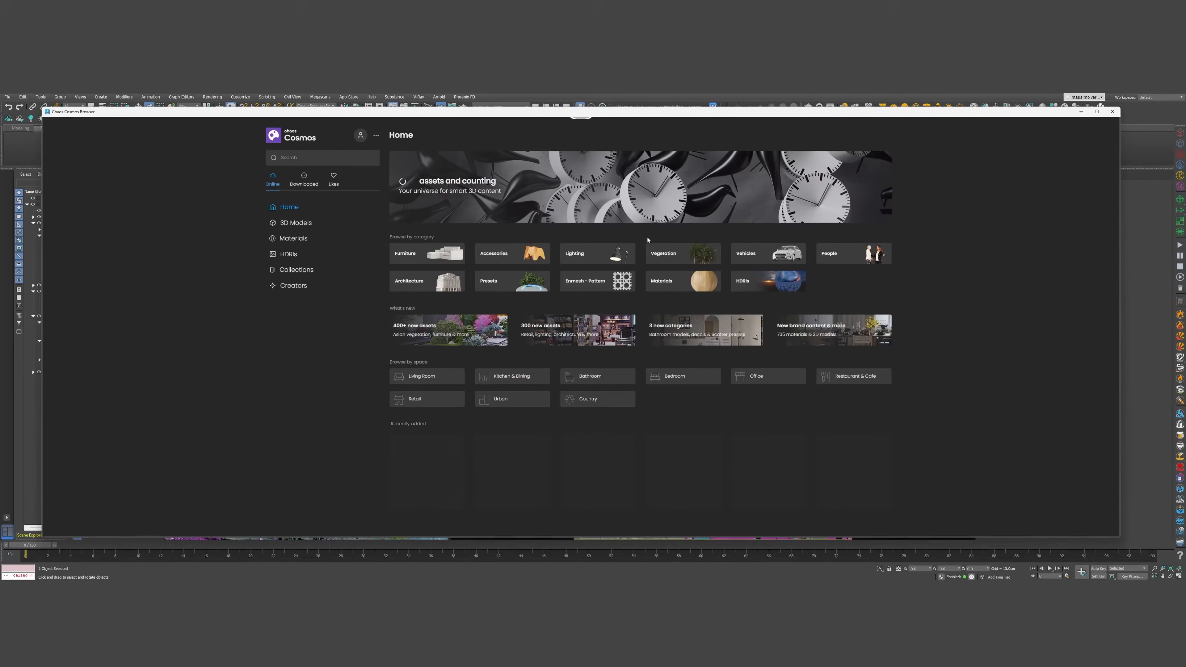
Drag the Dirt Grey Stones material from Cosmos' Ground materials onto the teal GEO_Earth_Ground object
{"action": "left_click", "coordinate": [299, 238]}
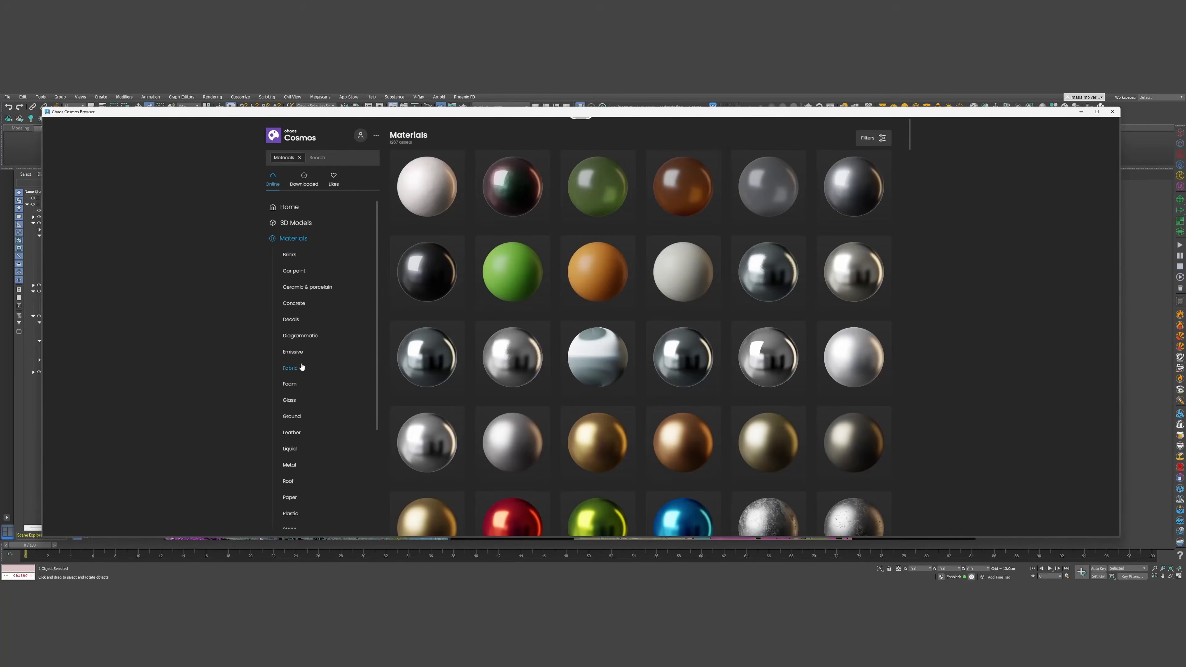
{"action": "left_click", "coordinate": [292, 417]}
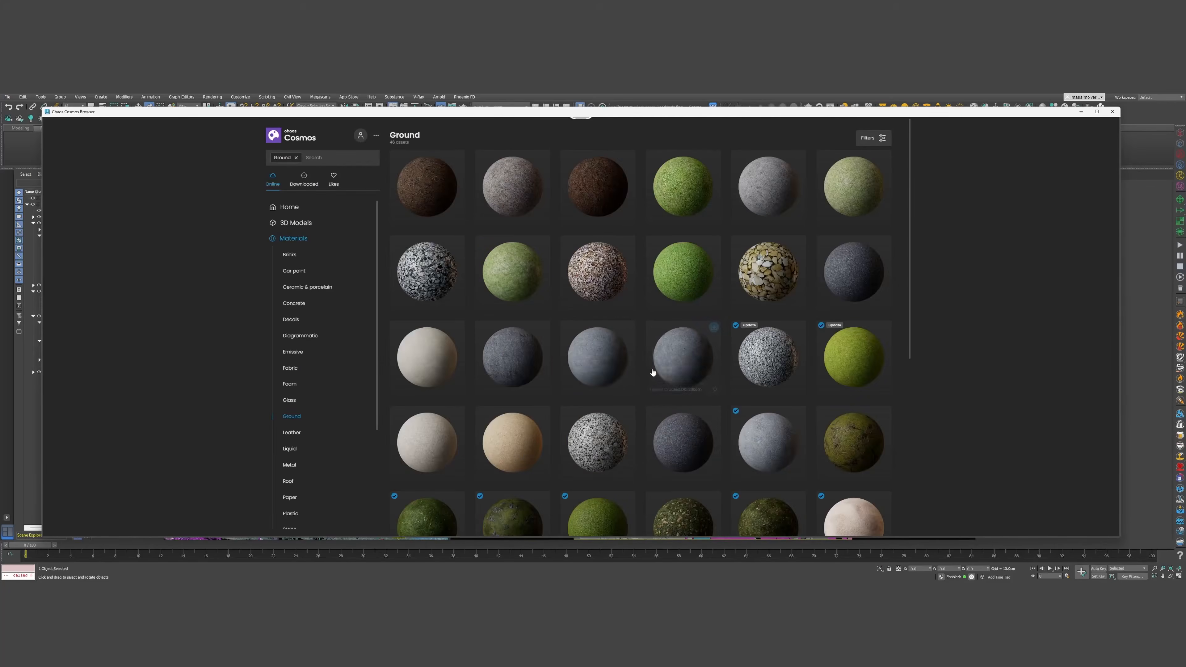
{"action": "scroll", "coordinate": [675, 355], "scroll_direction": "down", "scroll_amount": 5}
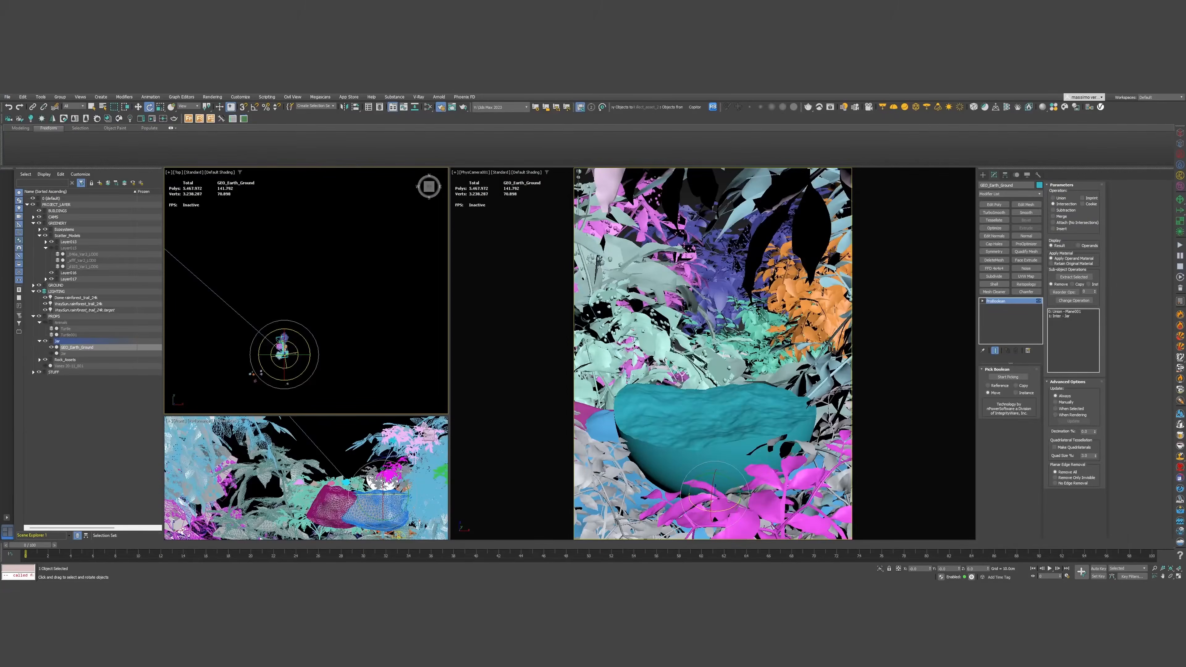
{"action": "left_click_drag", "start_coordinate": [28, 125], "coordinate": [0, 131]}
{"action": "left_click_drag", "start_coordinate": [0, 486], "coordinate": [708, 430]}
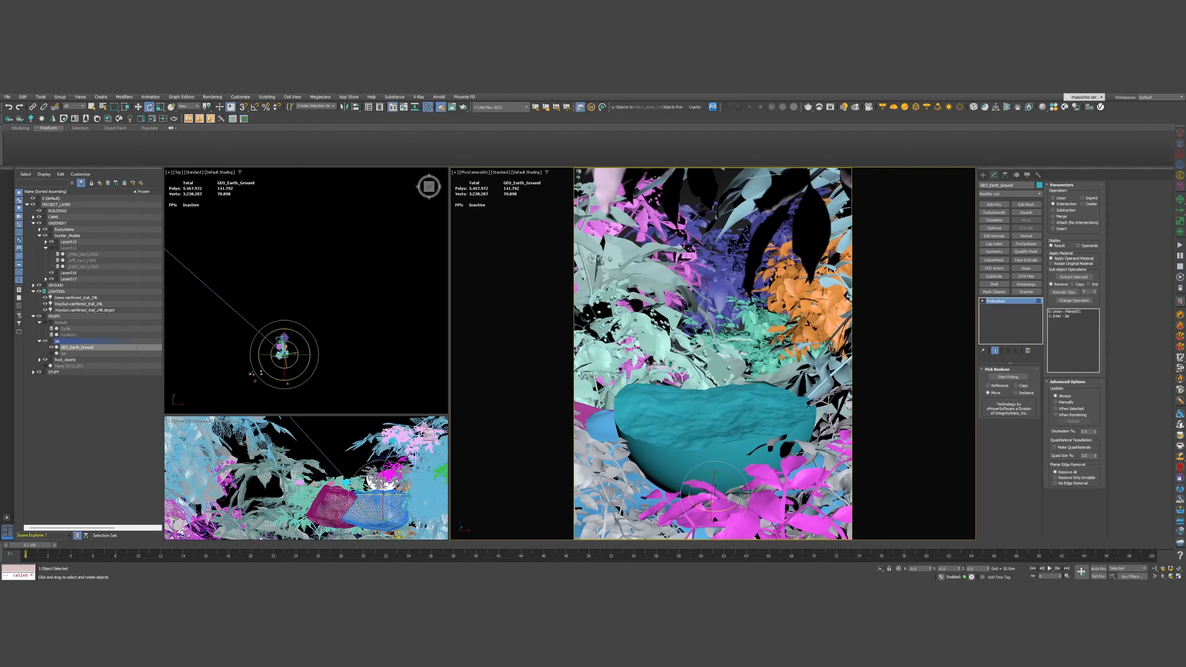
Load the ground's rock material into the Slate Material Editor and arrange its diffuse and randomizer nodes
{"action": "left_click", "coordinate": [440, 107]}
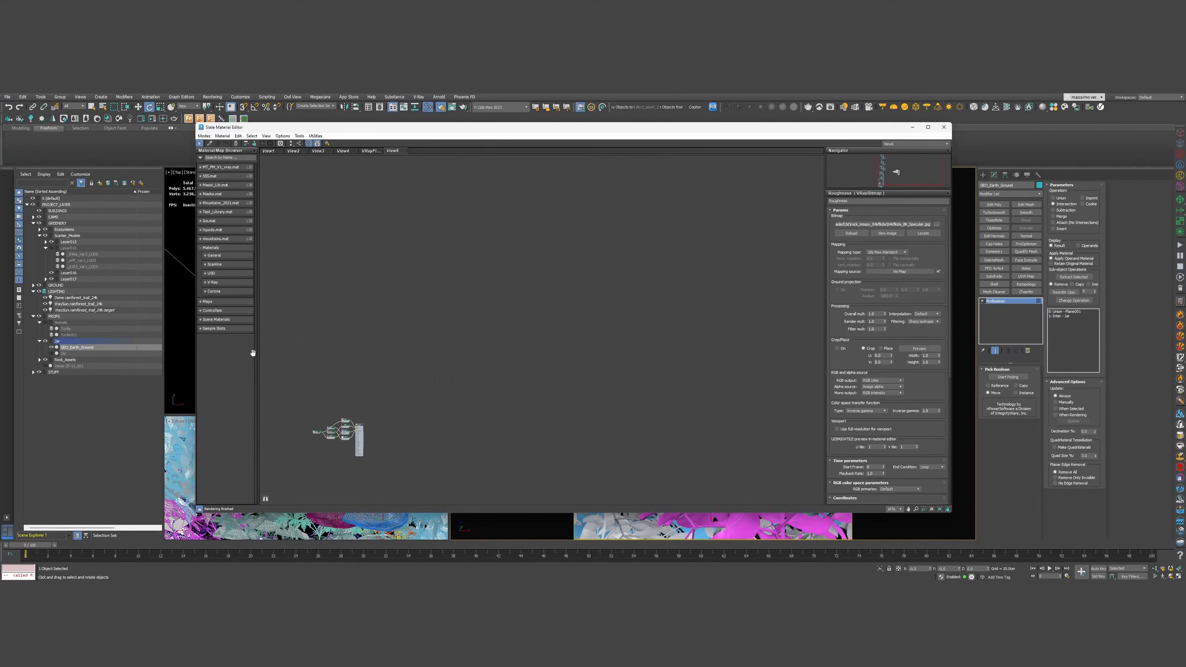
{"action": "left_click", "coordinate": [225, 137]}
{"action": "left_click", "coordinate": [263, 181]}
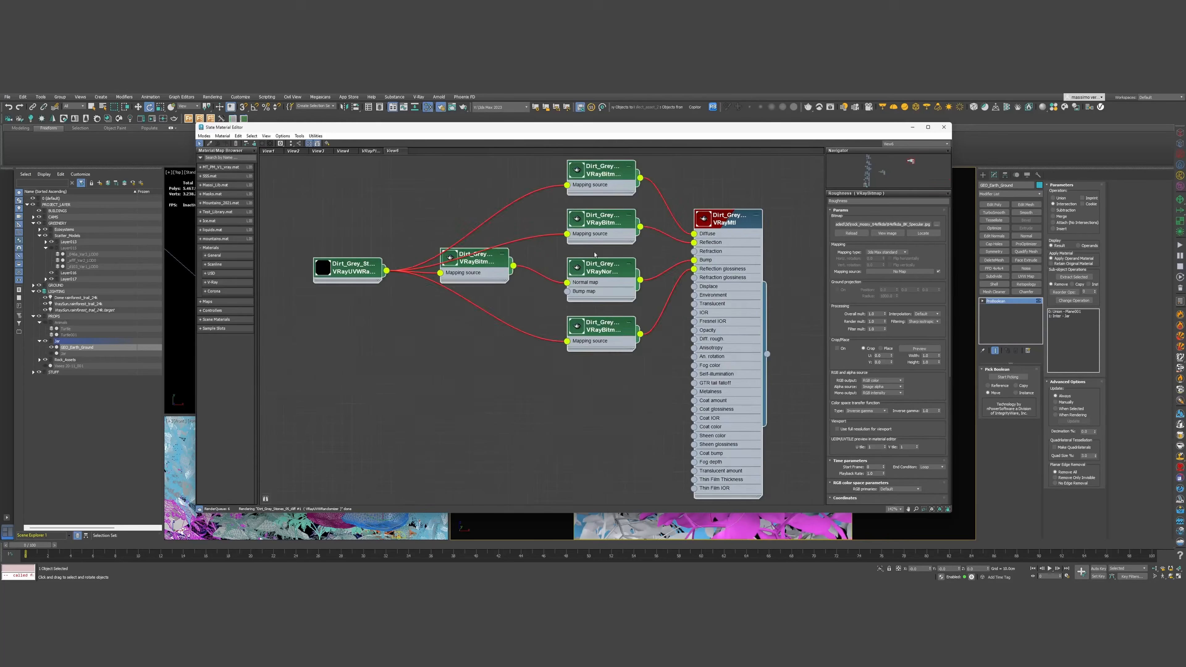
{"action": "scroll", "coordinate": [441, 364], "scroll_direction": "up", "scroll_amount": 1}
{"action": "middle_click_drag", "start_coordinate": [440, 364], "coordinate": [487, 408]}
{"action": "left_click", "coordinate": [429, 346]}
{"action": "left_click", "coordinate": [334, 406]}
{"action": "left_click_drag", "start_coordinate": [359, 411], "coordinate": [280, 376]}
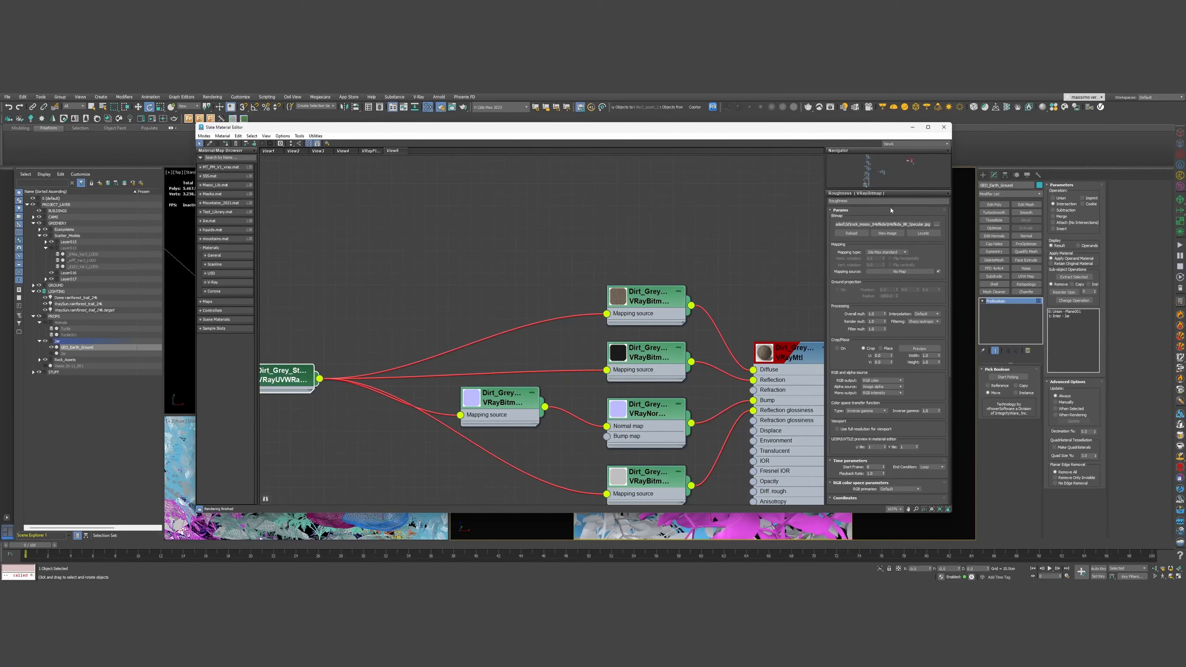
{"action": "middle_click_drag", "start_coordinate": [686, 297], "coordinate": [557, 249]}
{"action": "double_click", "coordinate": [635, 303]}
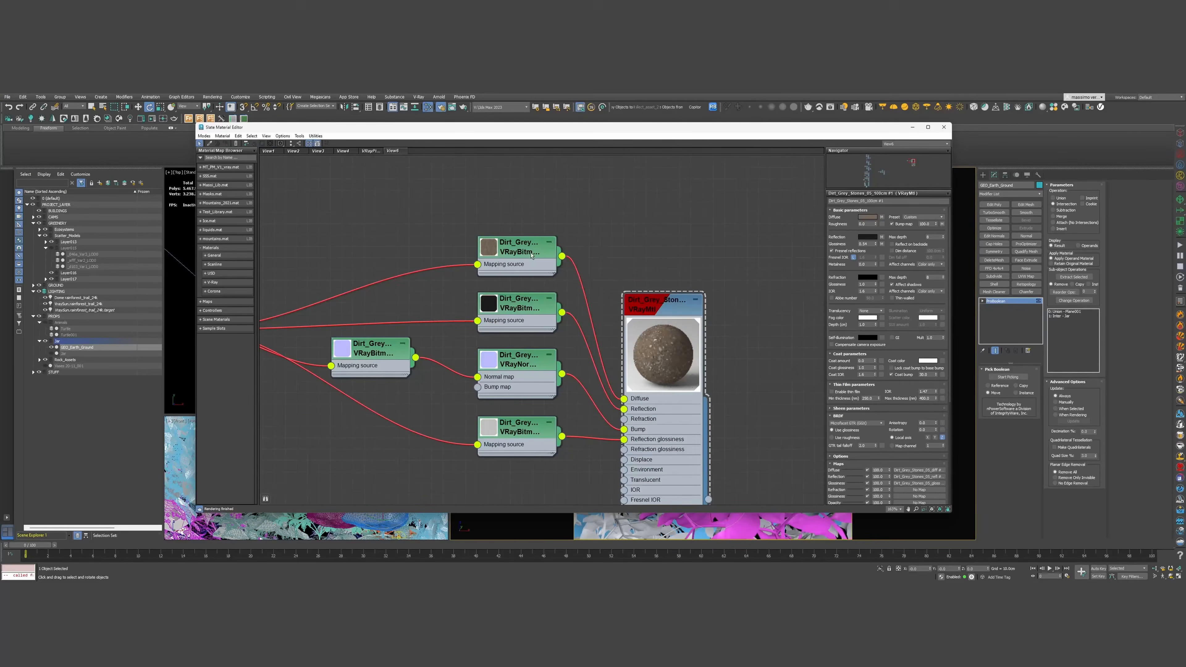
{"action": "left_click_drag", "start_coordinate": [522, 248], "coordinate": [409, 180]}
Add a Color Correction map node next to the diffuse bitmap
{"action": "right_click", "coordinate": [515, 185]}
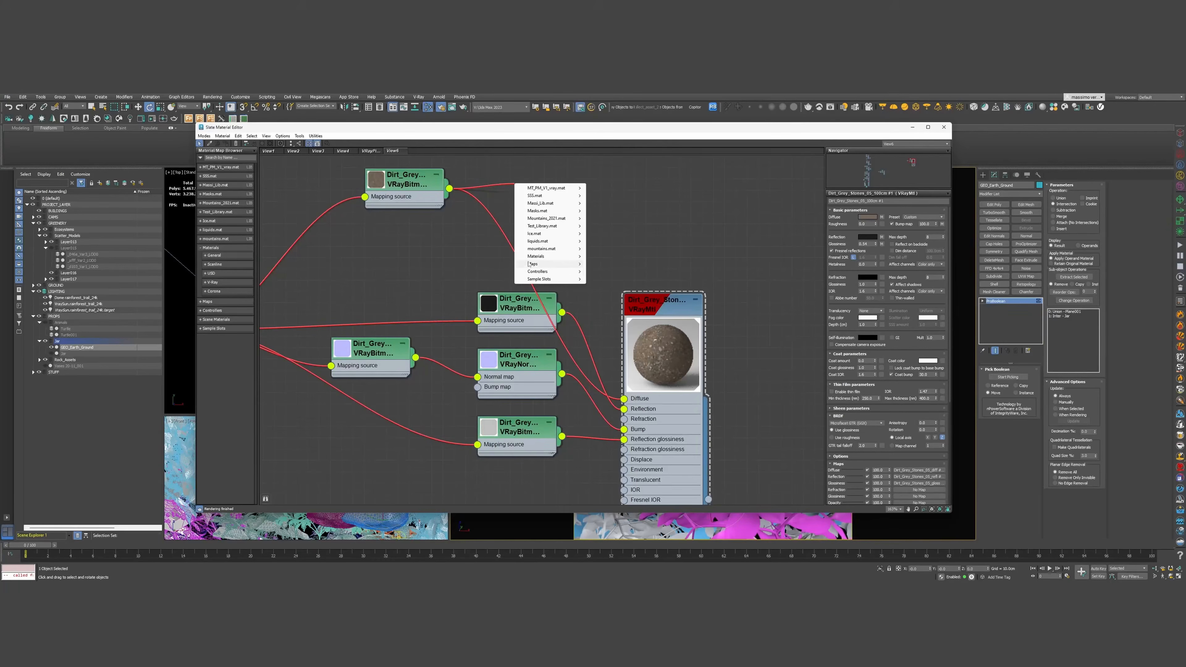
{"action": "mouse_move", "coordinate": [560, 264]}
{"action": "mouse_move", "coordinate": [602, 274]}
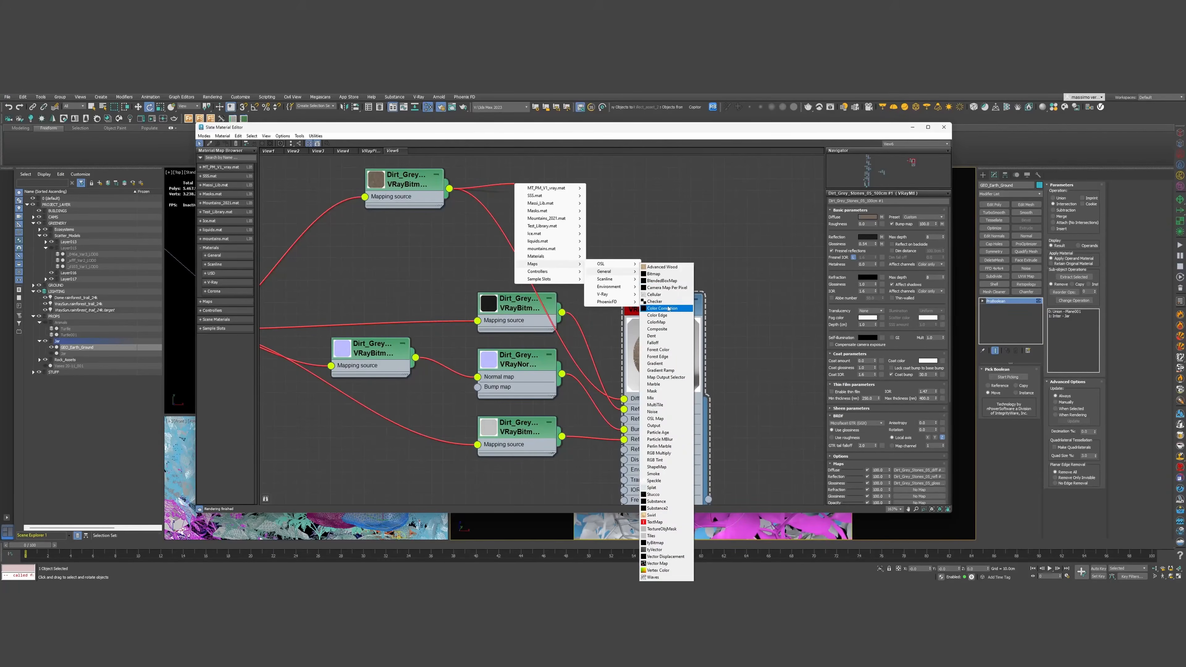
{"action": "left_click", "coordinate": [654, 309]}
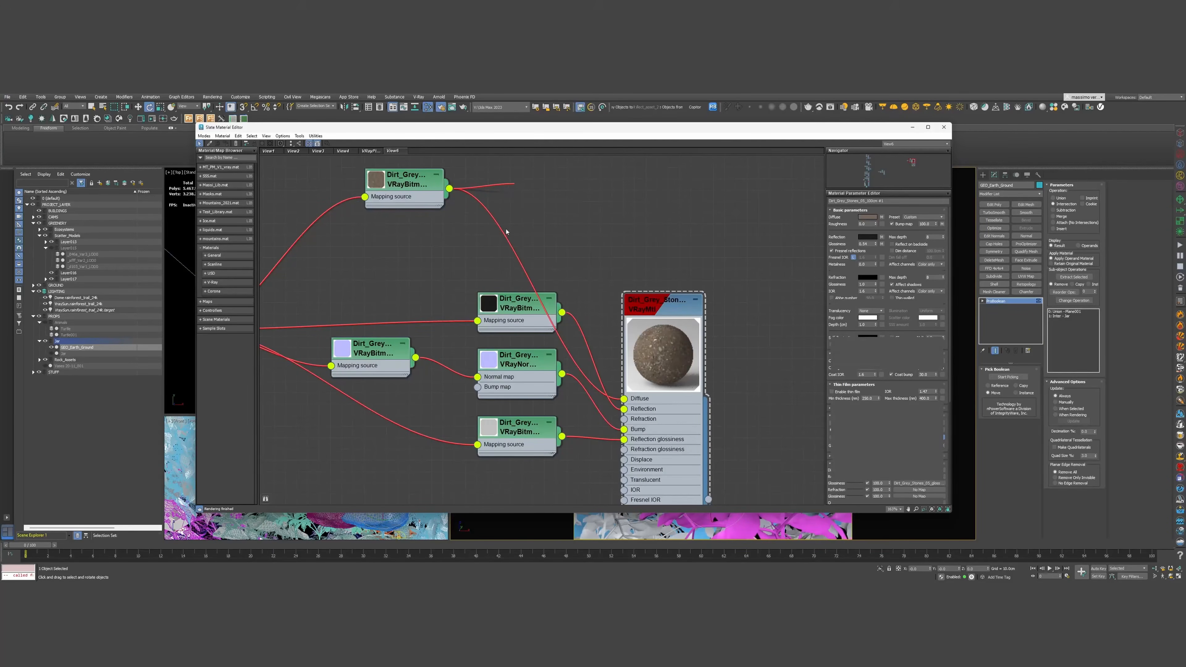
{"action": "scroll", "coordinate": [505, 175], "scroll_direction": "up", "scroll_amount": 1}
{"action": "middle_click_drag", "start_coordinate": [505, 161], "coordinate": [476, 276]}
{"action": "double_click", "coordinate": [463, 298]}
Set Color Correction lightness to Advanced, gamma 0.48, saturation -64.8, and wire it into Diffuse
{"action": "left_click", "coordinate": [902, 333]}
{"action": "left_click_drag", "start_coordinate": [892, 361], "coordinate": [894, 377]}
{"action": "left_click_drag", "start_coordinate": [886, 305], "coordinate": [853, 307]}
{"action": "left_click_drag", "start_coordinate": [893, 364], "coordinate": [893, 369]}
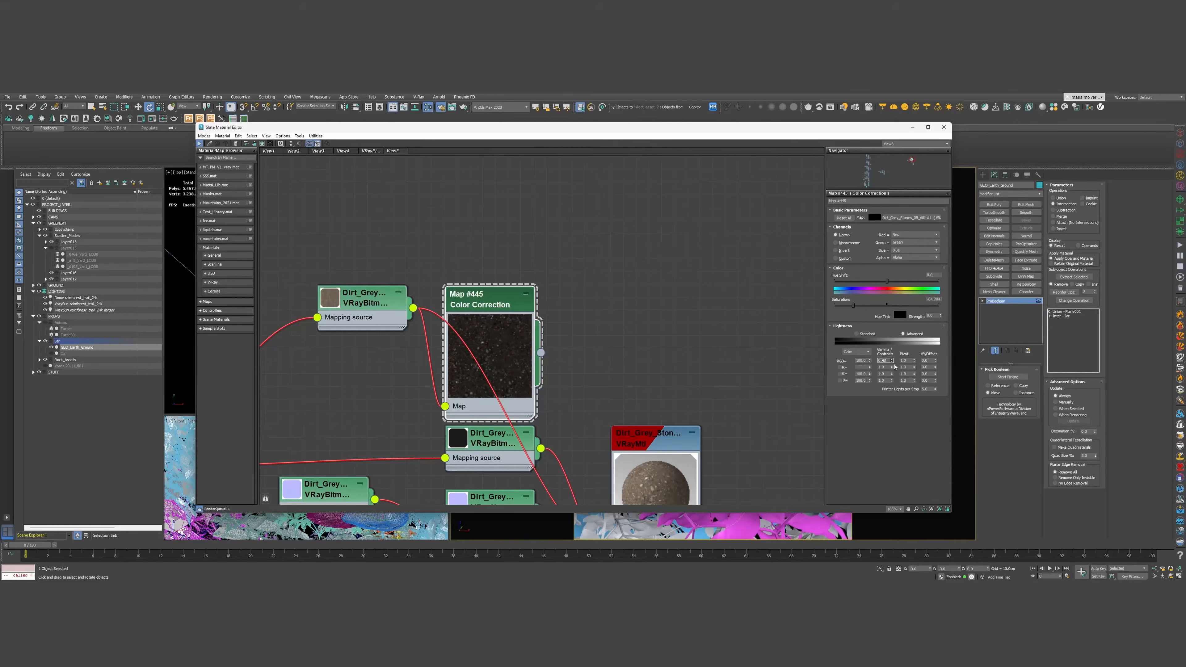
{"action": "middle_click_drag", "start_coordinate": [625, 367], "coordinate": [574, 255]}
{"action": "left_click_drag", "start_coordinate": [488, 241], "coordinate": [560, 433]}
{"action": "left_click_drag", "start_coordinate": [827, 130], "coordinate": [0, 161]}
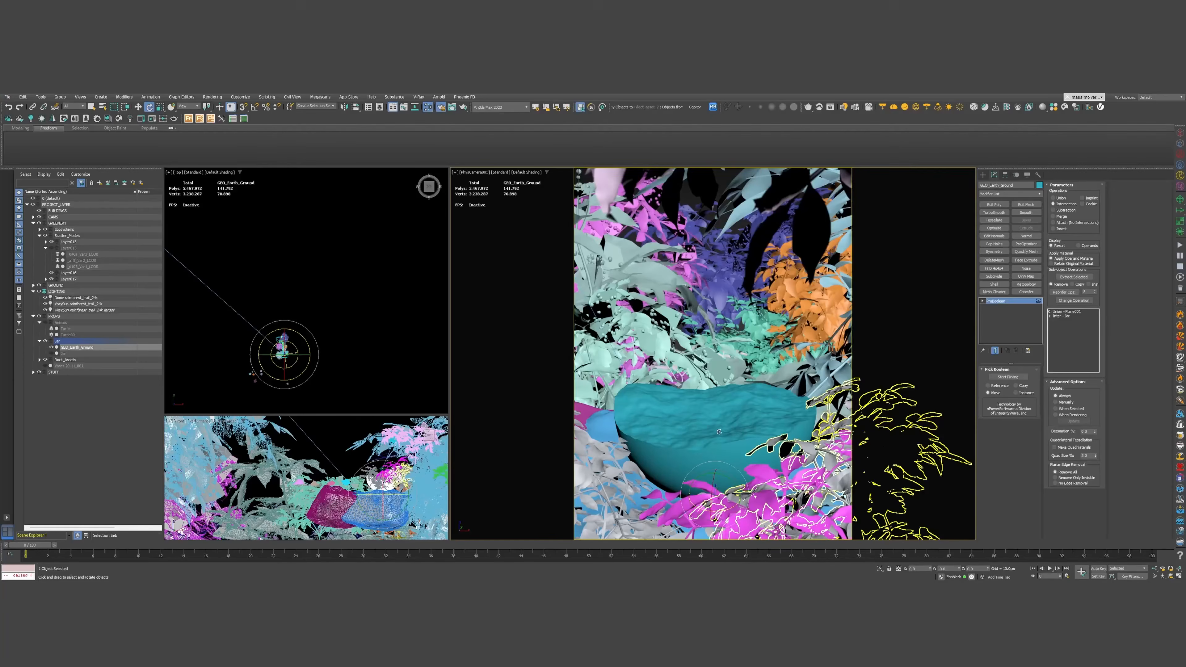
Isolate GEO_Earth_Ground with Alt+Q and convert it to an Editable Poly
{"action": "key", "text": "alt+q"}
{"action": "right_click", "coordinate": [763, 400]}
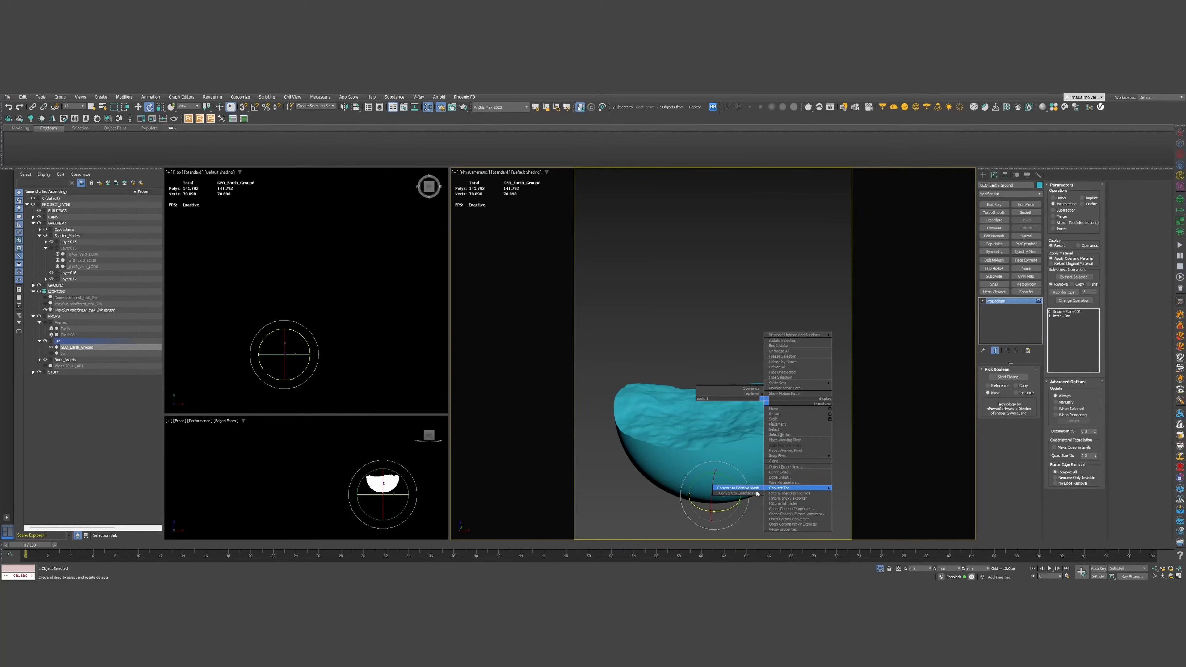
{"action": "left_click", "coordinate": [756, 493]}
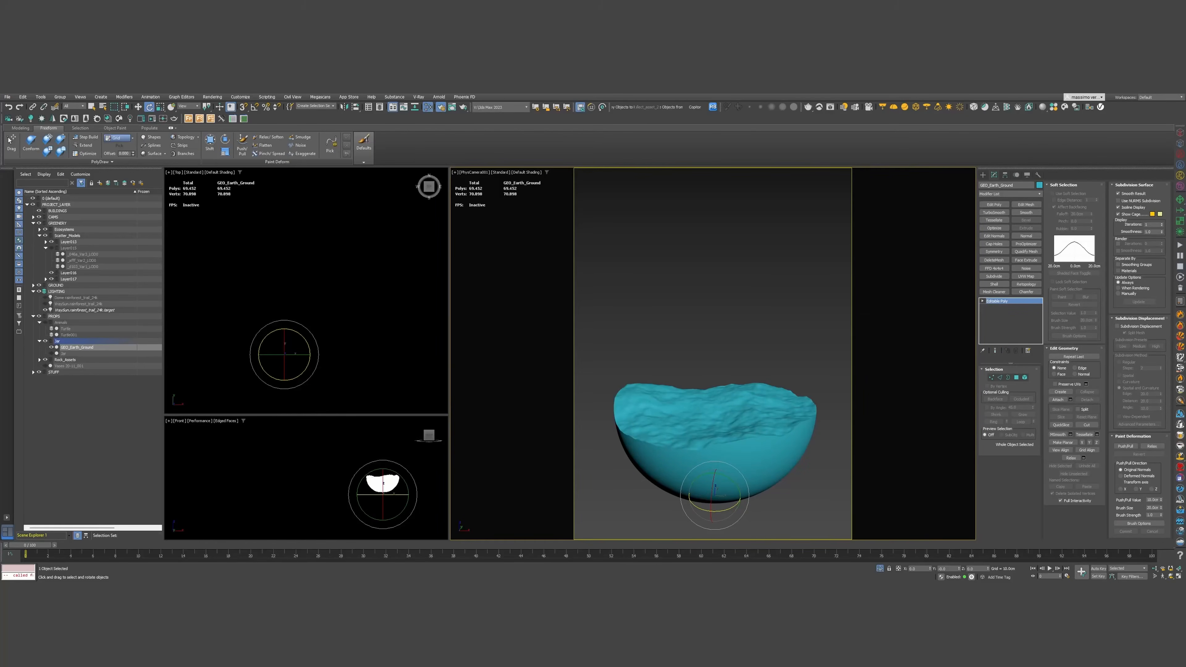
Add a VRayTriplanarTex fed by the UVW randomizer and set its size to 1.95cm
{"action": "key", "text": "m"}
{"action": "left_click_drag", "start_coordinate": [662, 168], "coordinate": [679, 146]}
{"action": "middle_click_drag", "start_coordinate": [632, 334], "coordinate": [828, 404]}
{"action": "scroll", "coordinate": [828, 405], "scroll_direction": "down", "scroll_amount": 4}
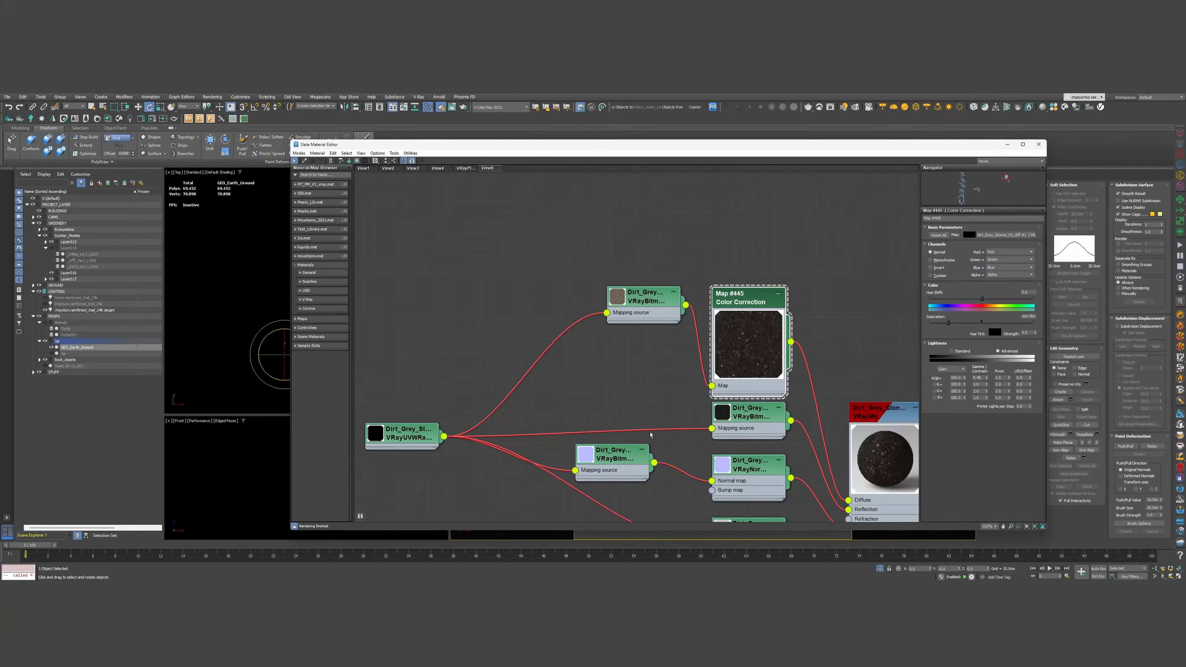
{"action": "middle_click_drag", "start_coordinate": [450, 444], "coordinate": [565, 406]}
{"action": "left_click_drag", "start_coordinate": [564, 406], "coordinate": [521, 457]}
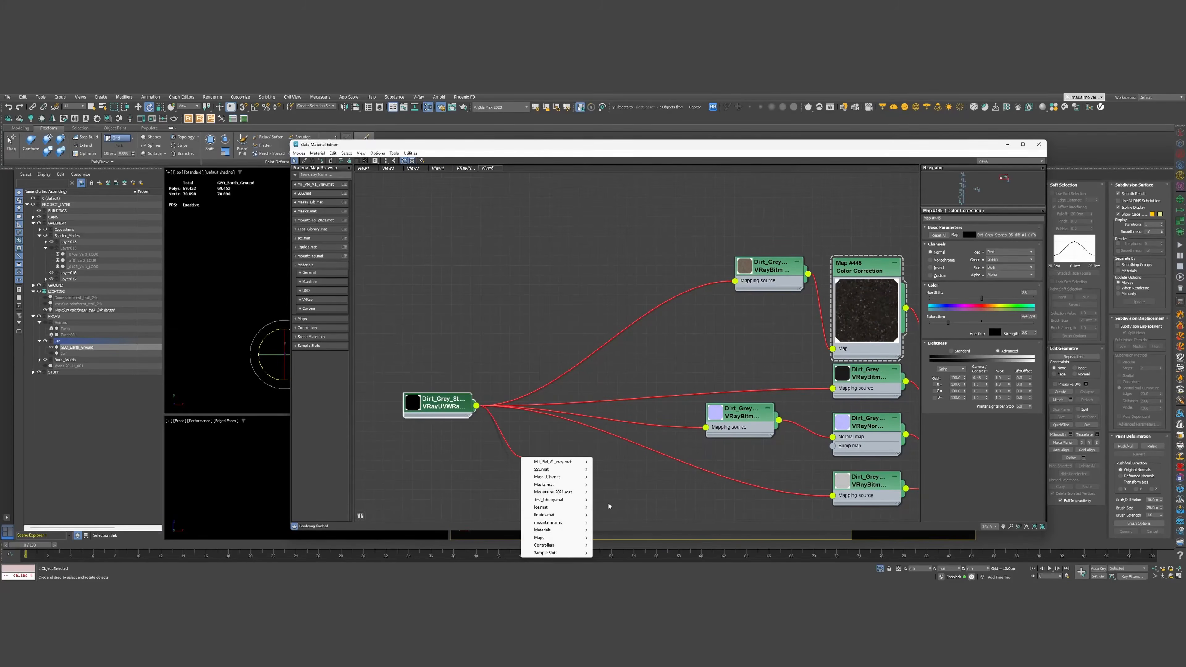
{"action": "mouse_move", "coordinate": [539, 537]}
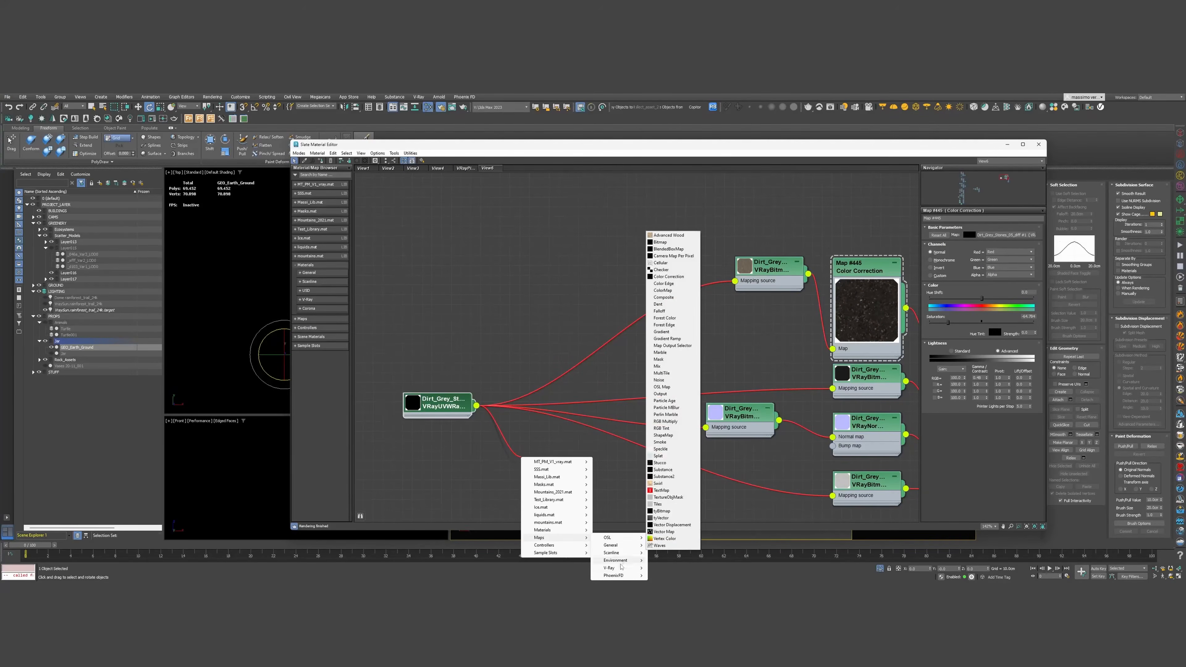
{"action": "mouse_move", "coordinate": [616, 568]}
{"action": "left_click", "coordinate": [666, 547]}
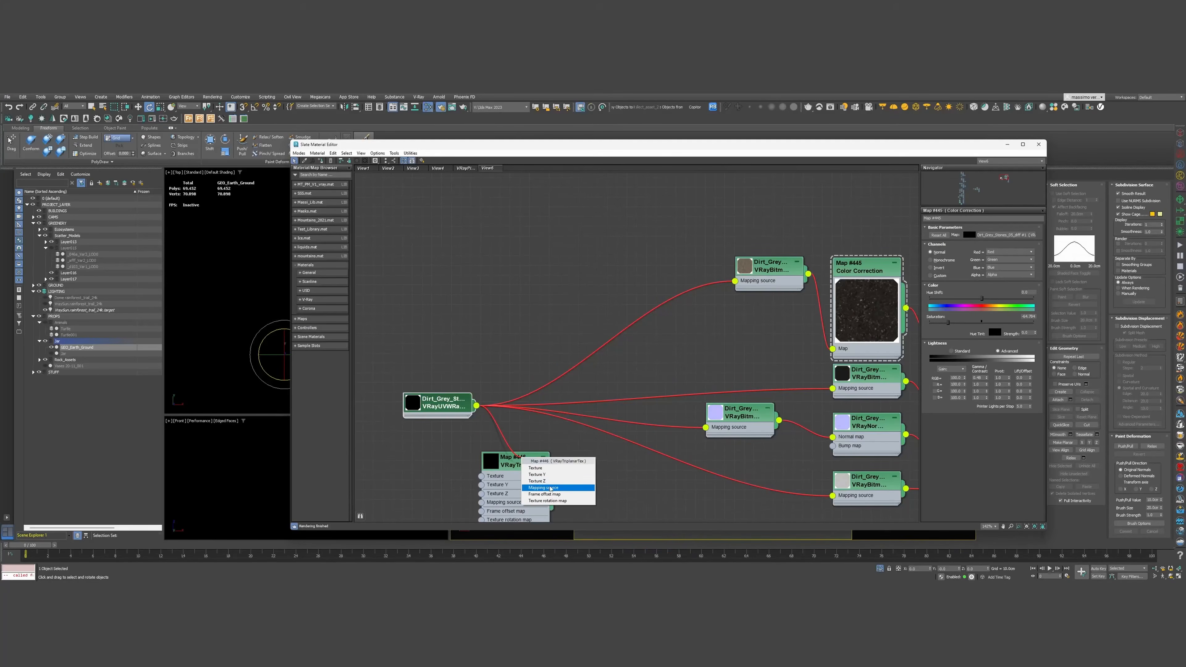
{"action": "left_click", "coordinate": [542, 488]}
{"action": "left_click_drag", "start_coordinate": [530, 464], "coordinate": [588, 446]}
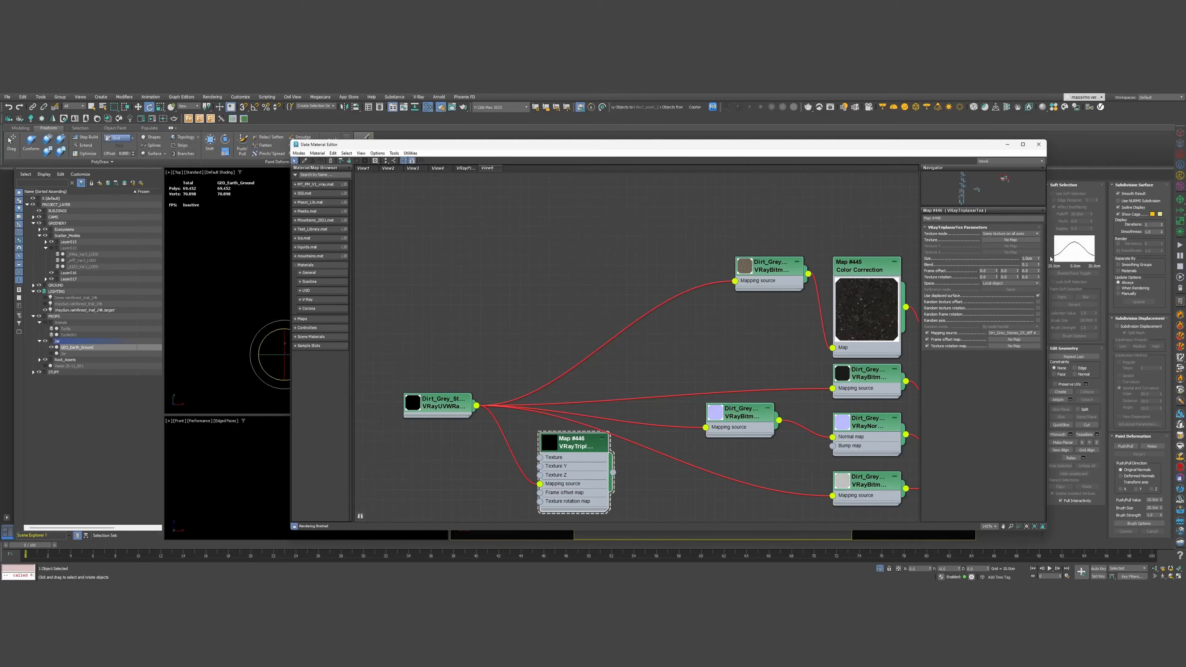
{"action": "left_click_drag", "start_coordinate": [1038, 258], "coordinate": [1015, 206]}
Wire the triplanar map into the Mapping input of all four Dirt_Grey bitmaps
{"action": "left_click_drag", "start_coordinate": [613, 473], "coordinate": [734, 281]}
{"action": "left_click_drag", "start_coordinate": [613, 472], "coordinate": [832, 389]}
{"action": "middle_click_drag", "start_coordinate": [813, 383], "coordinate": [507, 240]}
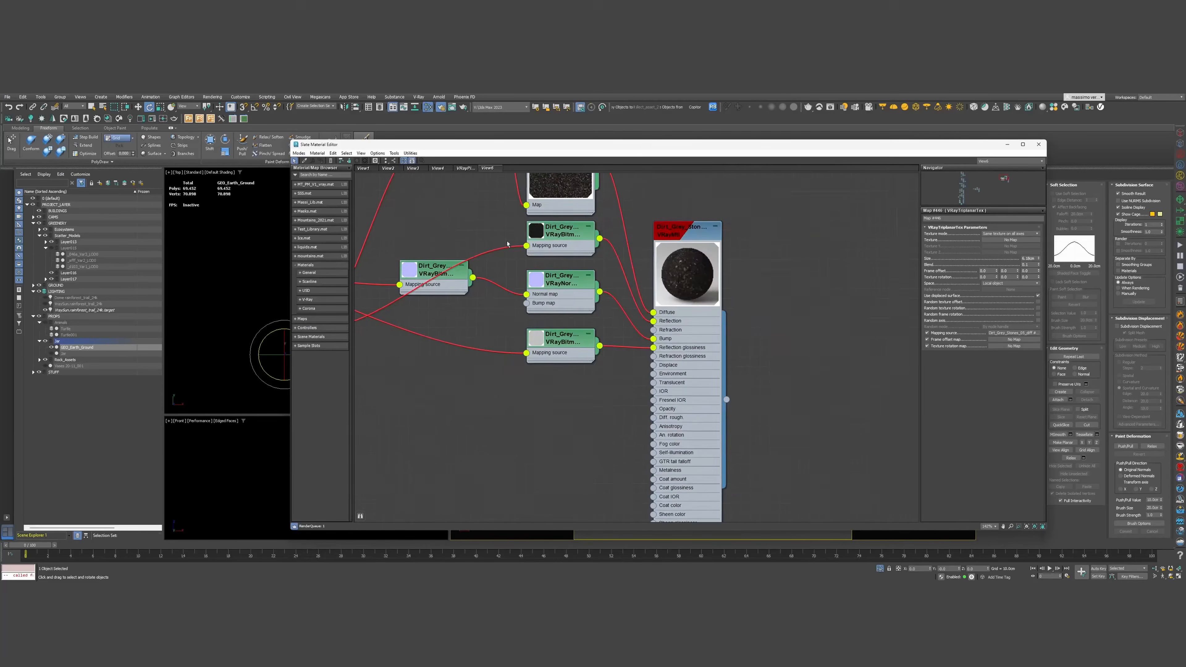
{"action": "middle_click_drag", "start_coordinate": [506, 379], "coordinate": [676, 405]}
{"action": "left_click_drag", "start_coordinate": [551, 327], "coordinate": [570, 310]}
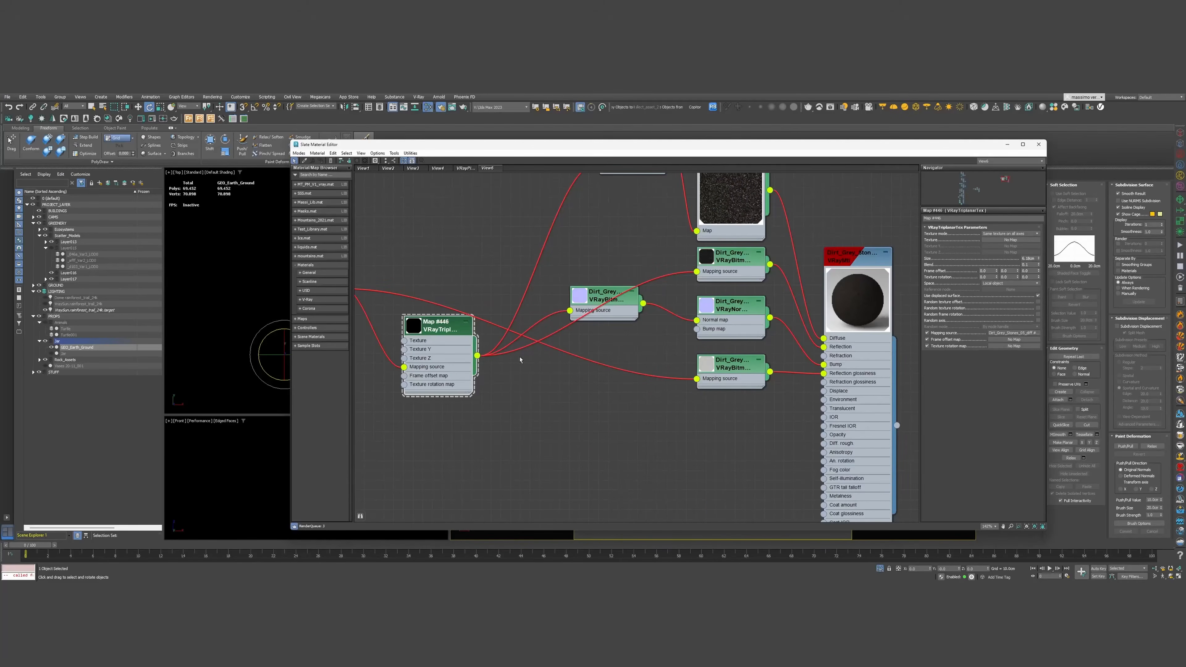
{"action": "left_click_drag", "start_coordinate": [713, 403], "coordinate": [696, 379]}
{"action": "middle_click_drag", "start_coordinate": [638, 328], "coordinate": [590, 412]}
{"action": "scroll", "coordinate": [590, 412], "scroll_direction": "down", "scroll_amount": 1}
{"action": "left_click_drag", "start_coordinate": [439, 419], "coordinate": [458, 356]}
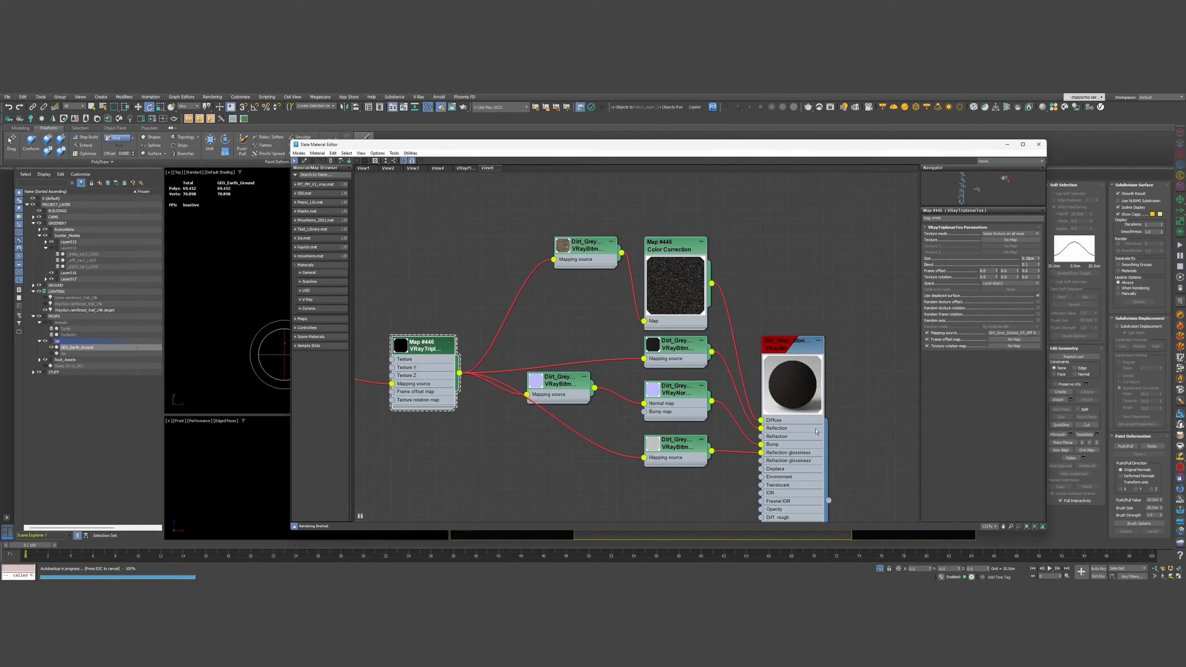
Tidy the triplanar and randomizer nodes and set the UVW randomizer seed to 1
{"action": "scroll", "coordinate": [740, 392], "scroll_direction": "down", "scroll_amount": 2}
{"action": "middle_click_drag", "start_coordinate": [591, 406], "coordinate": [604, 413]}
{"action": "left_click_drag", "start_coordinate": [567, 375], "coordinate": [589, 360]}
{"action": "left_click_drag", "start_coordinate": [452, 398], "coordinate": [475, 391]}
{"action": "double_click", "coordinate": [475, 390]}
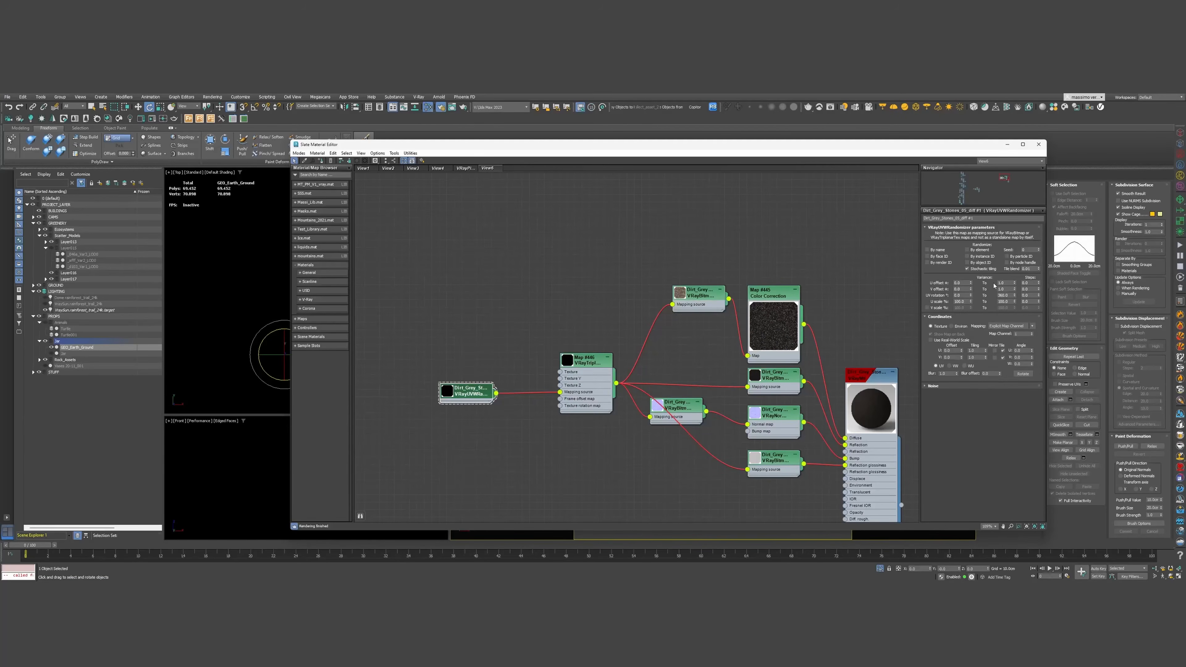
{"action": "left_click", "coordinate": [1040, 249]}
Minimize the Slate editor and briefly preview the rock's material colour in the viewport
{"action": "left_click", "coordinate": [1006, 145]}
{"action": "left_click", "coordinate": [1026, 174]}
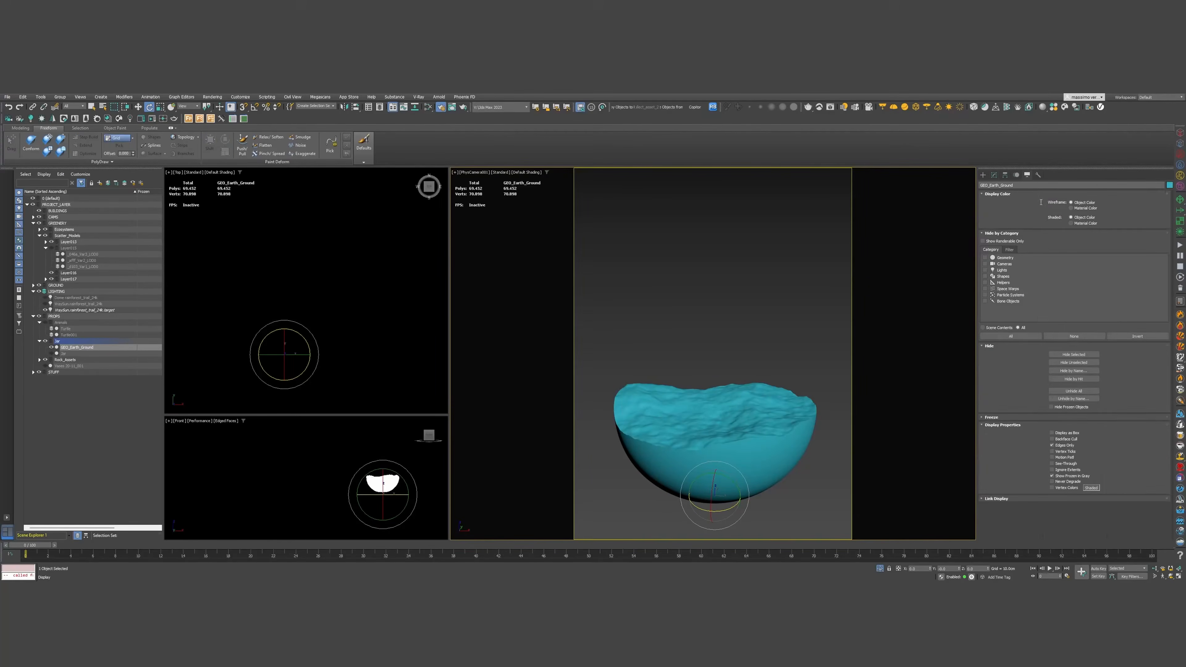
{"action": "left_click", "coordinate": [1019, 223]}
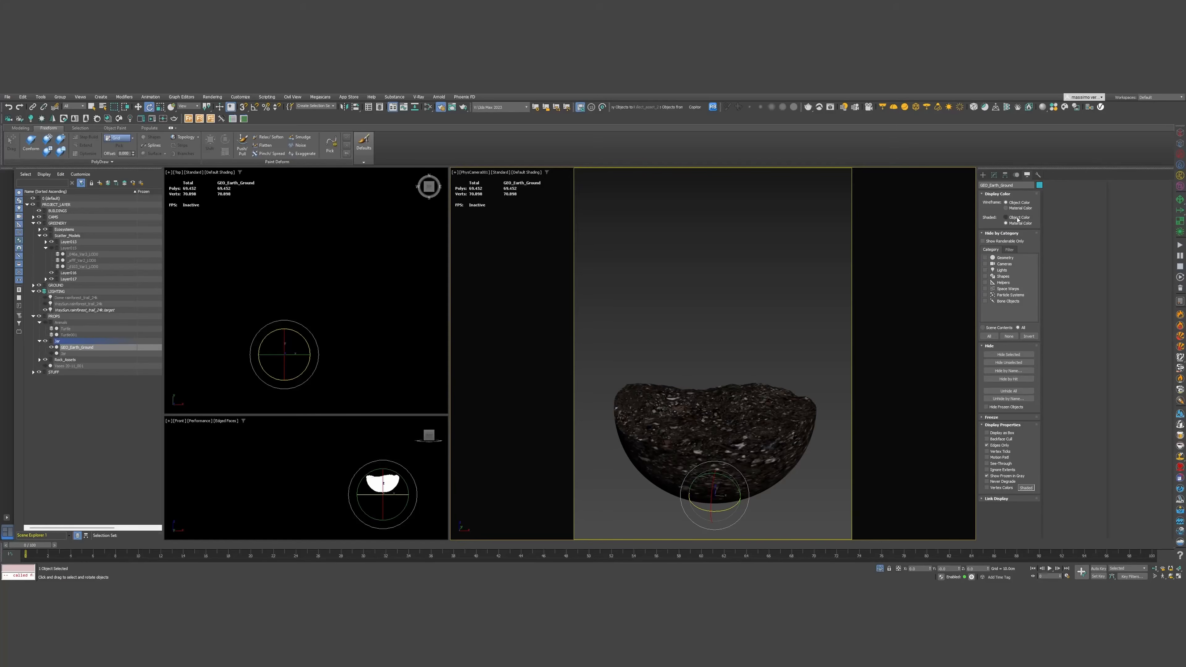
{"action": "left_click", "coordinate": [1020, 218]}
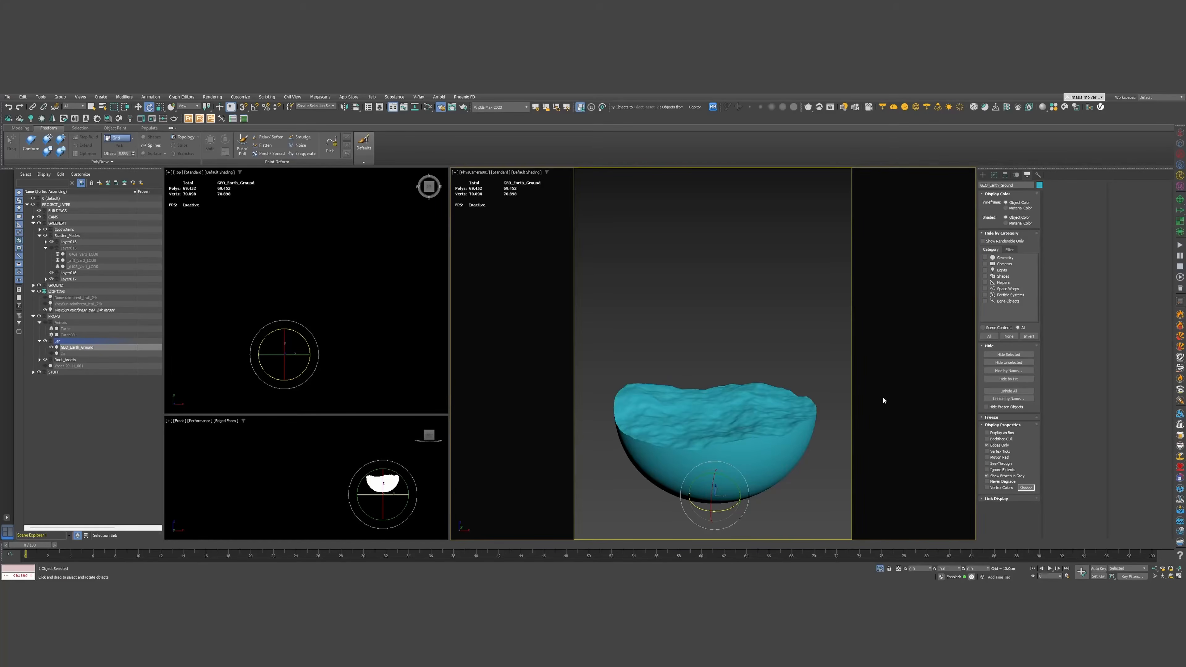
Exit isolation, unhide the glass bottle, and render the scene
{"action": "left_click", "coordinate": [879, 569]}
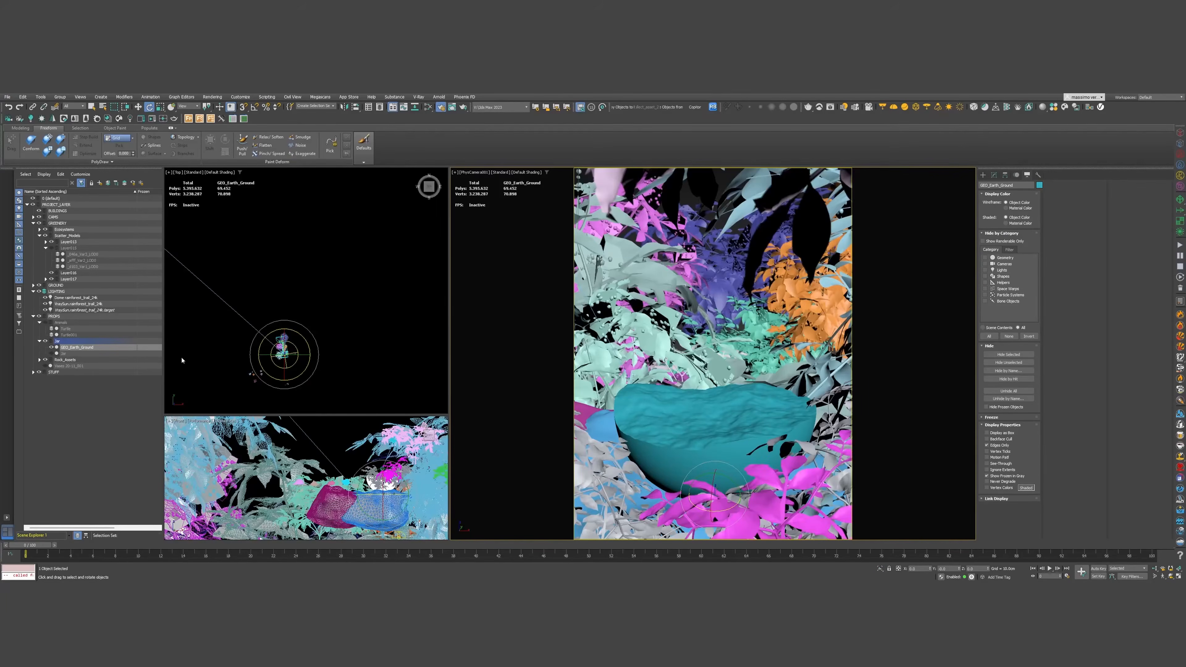
{"action": "left_click", "coordinate": [52, 353]}
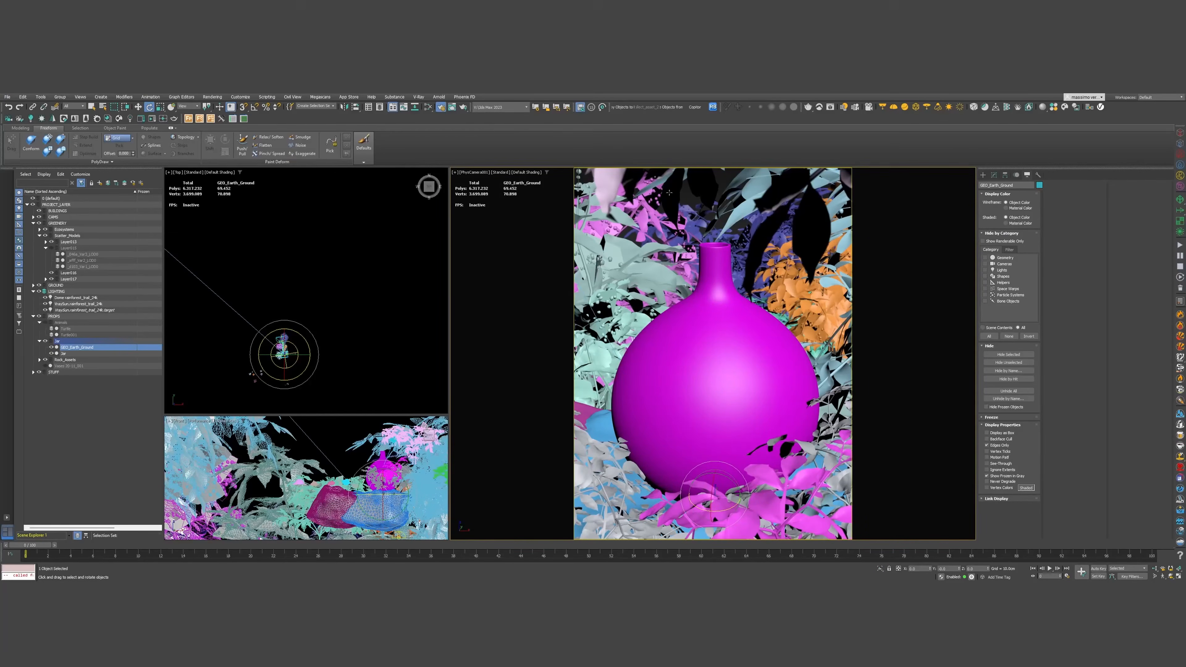
{"action": "left_click", "coordinate": [843, 108]}
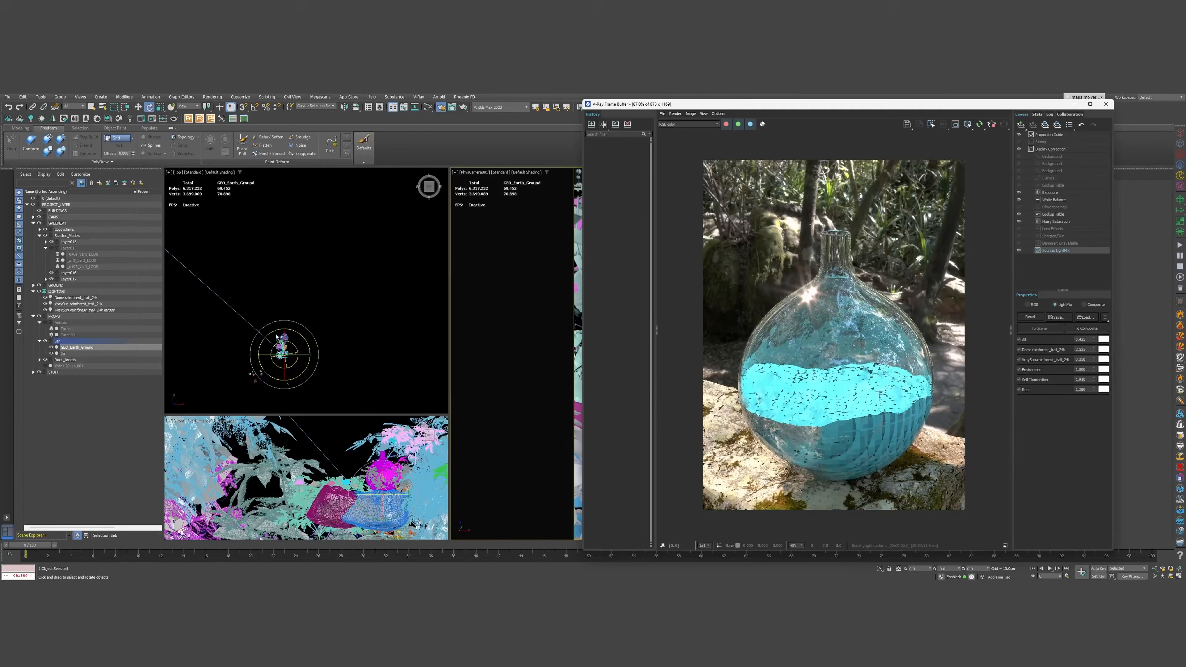
Rotate the VRaySun around its target in the Top viewport to a new direction
{"action": "middle_click_drag", "start_coordinate": [299, 312], "coordinate": [285, 332]}
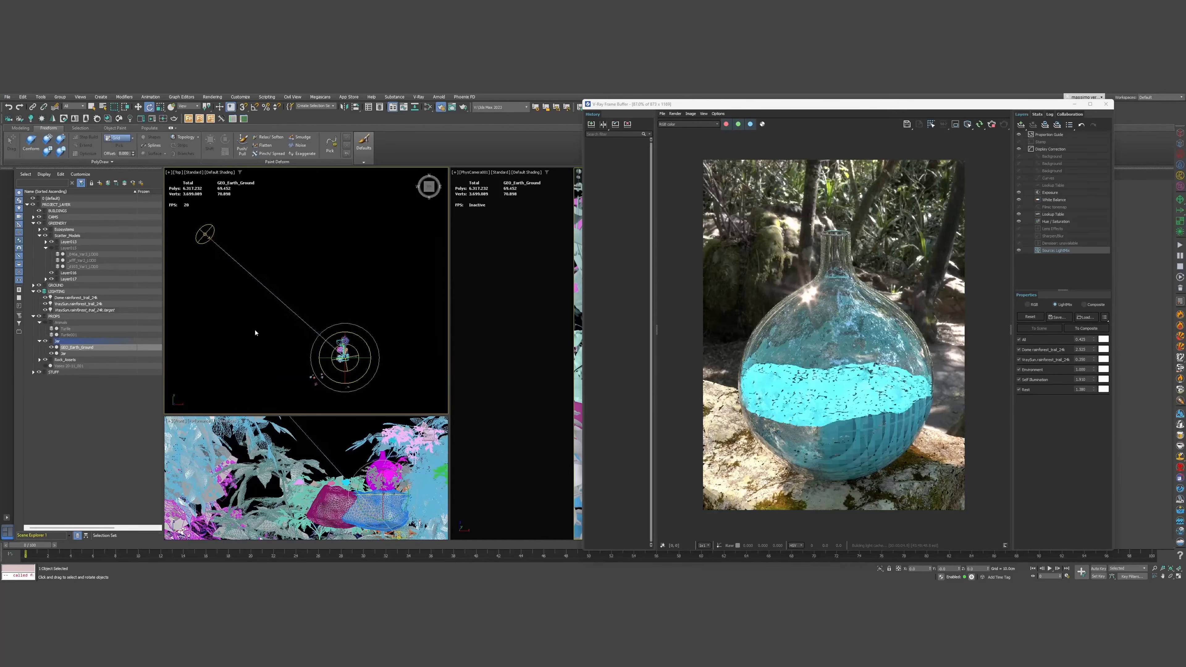
{"action": "left_click", "coordinate": [76, 297]}
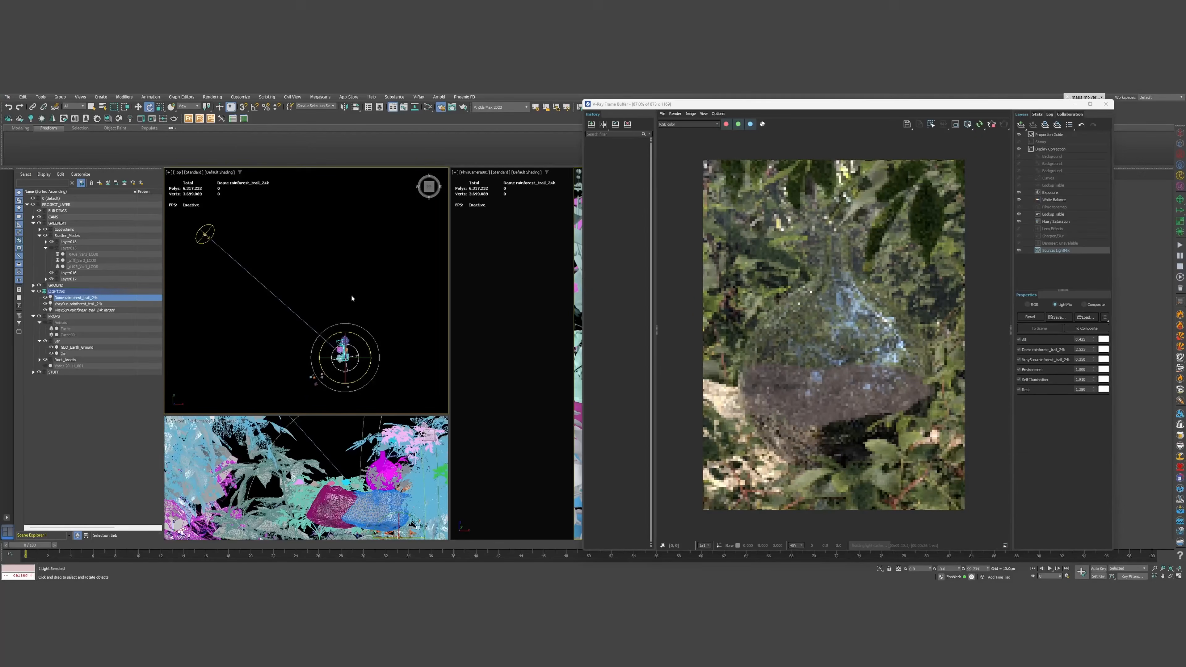
{"action": "middle_click_drag", "start_coordinate": [339, 347], "coordinate": [379, 372]}
{"action": "scroll", "coordinate": [344, 327], "scroll_direction": "up", "scroll_amount": 2}
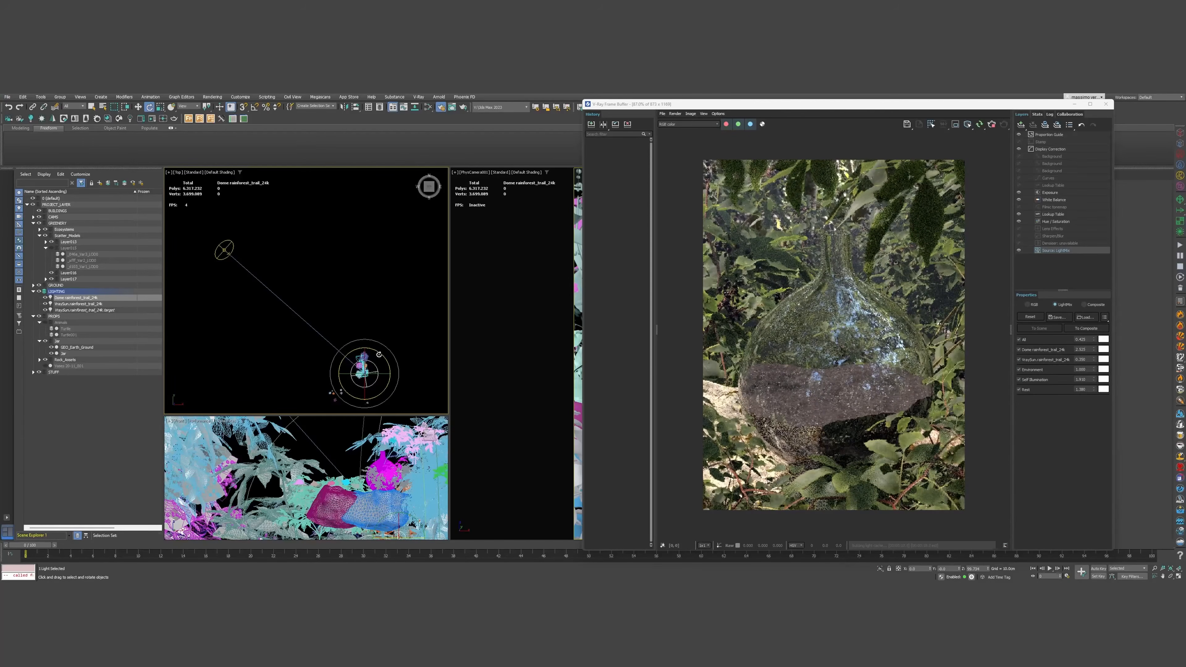
{"action": "left_click_drag", "start_coordinate": [380, 353], "coordinate": [422, 395]}
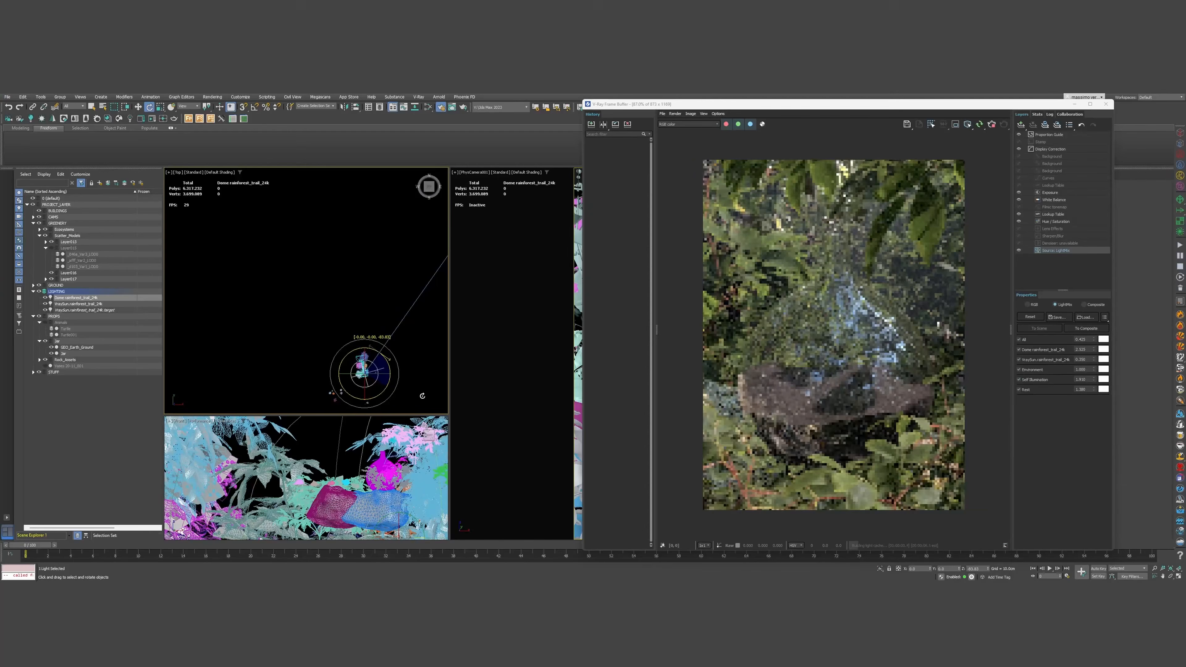
{"action": "left_click_drag", "start_coordinate": [422, 395], "coordinate": [372, 371]}
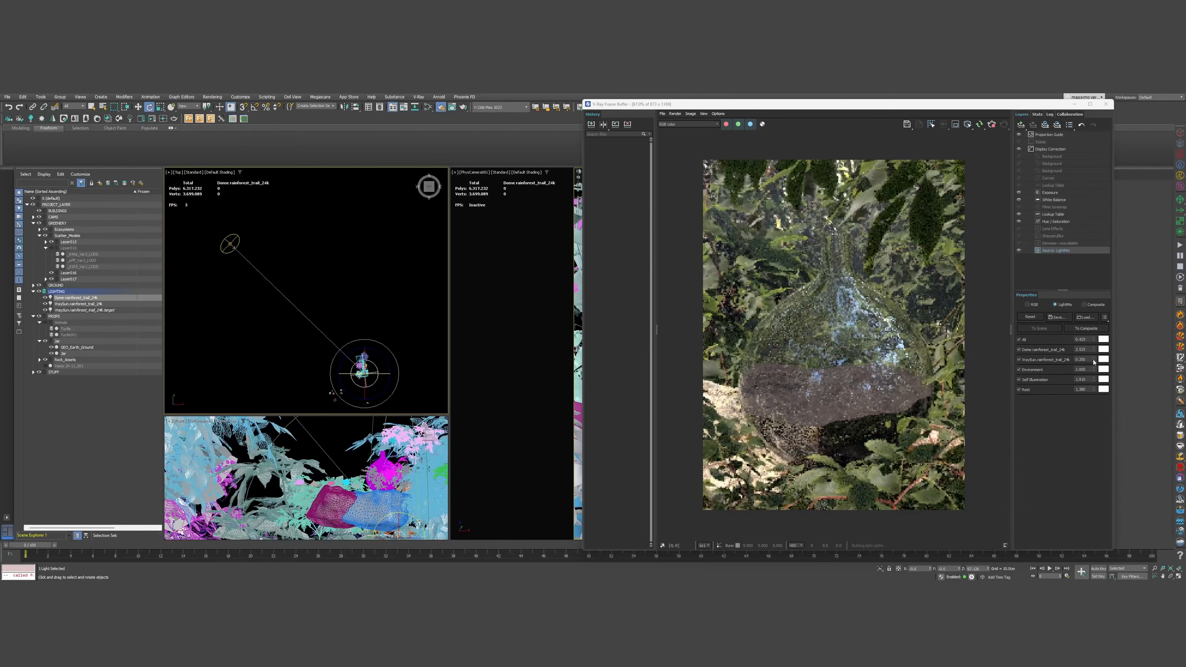
Raise the VraySun LightMix value in the V-Ray Frame Buffer to 0.690
{"action": "left_click_drag", "start_coordinate": [1088, 322], "coordinate": [1075, 283]}
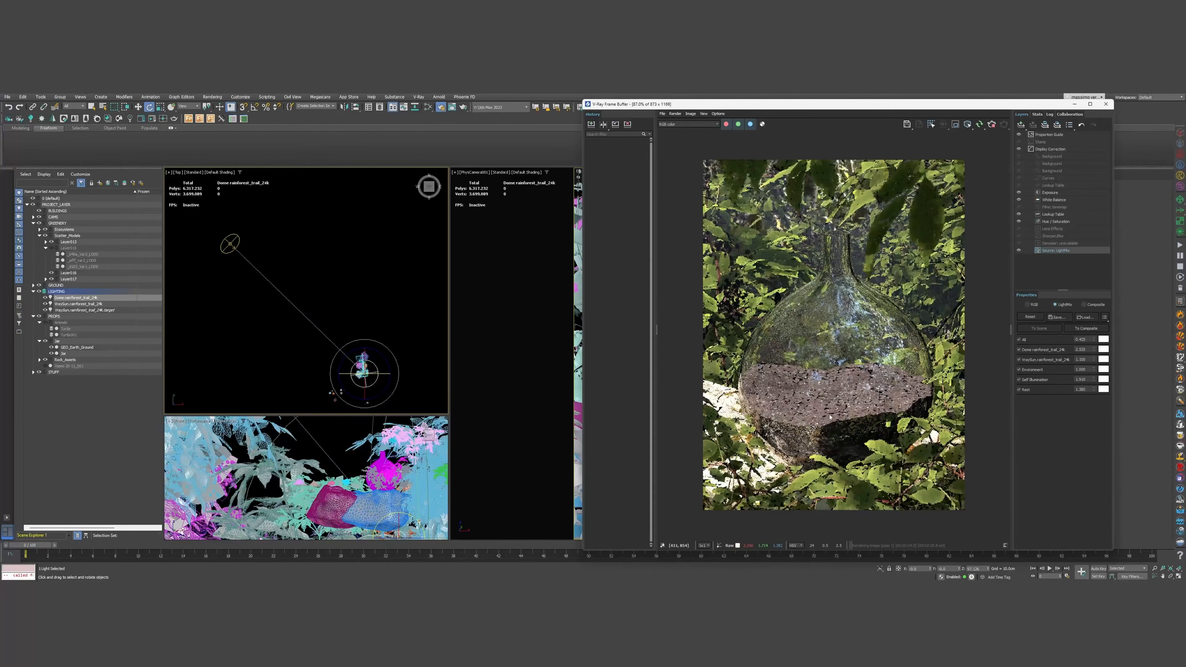
{"action": "scroll", "coordinate": [829, 417], "scroll_direction": "up", "scroll_amount": 5}
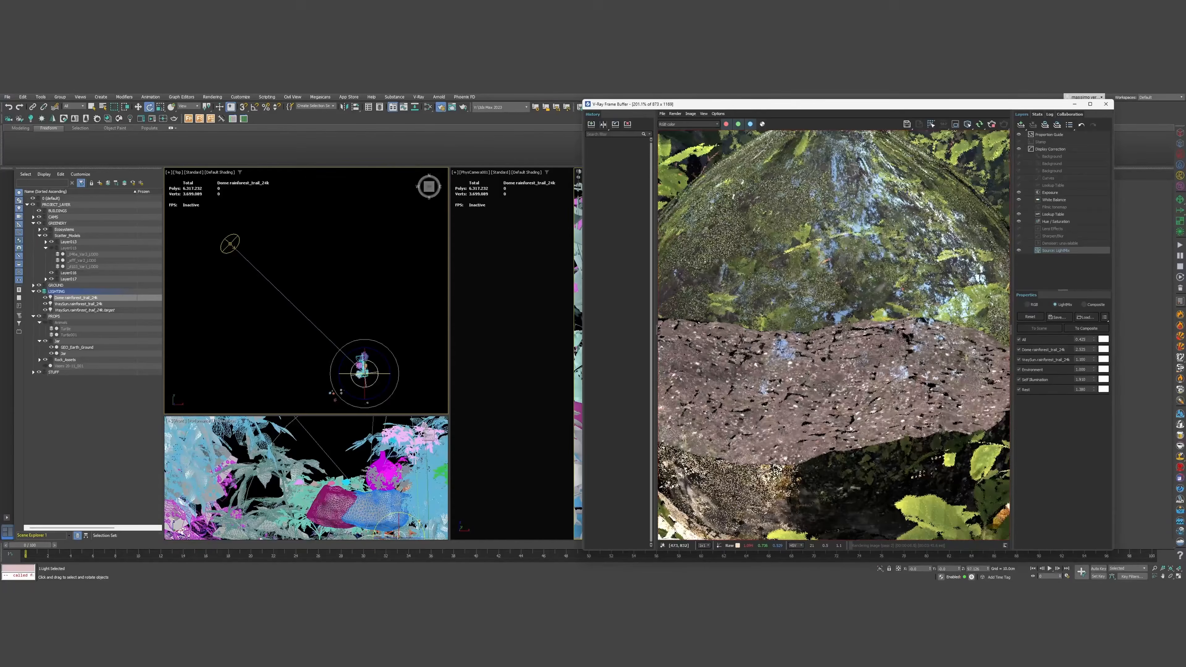
{"action": "scroll", "coordinate": [850, 428], "scroll_direction": "down", "scroll_amount": 2}
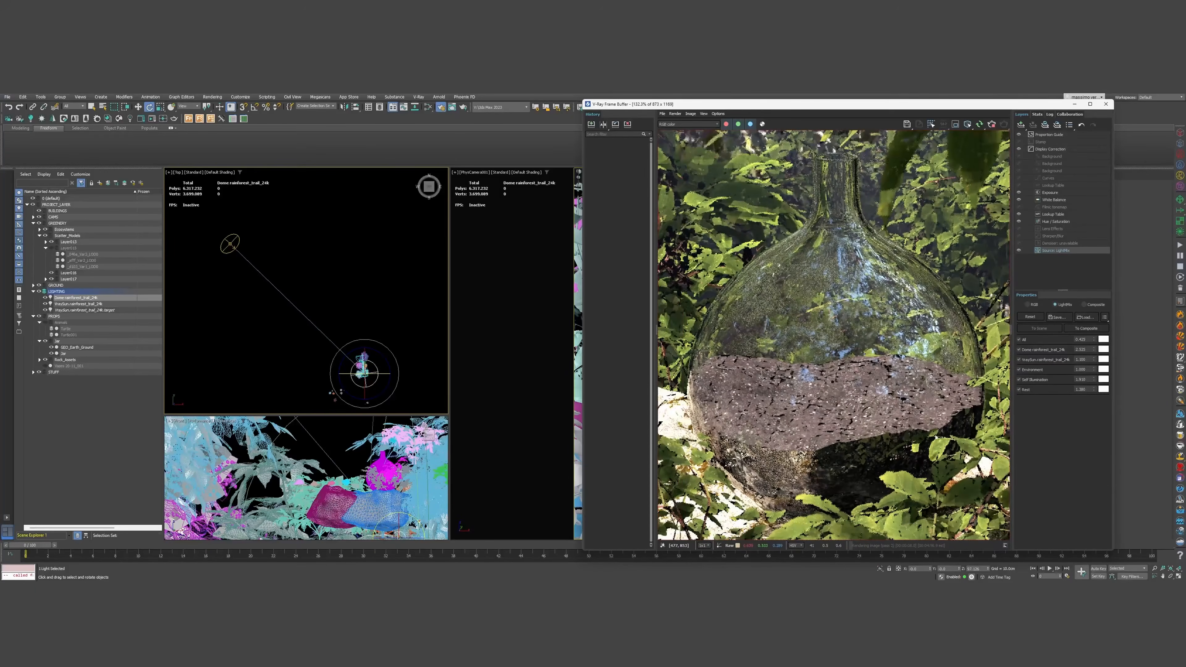
{"action": "scroll", "coordinate": [835, 417], "scroll_direction": "down", "scroll_amount": 1}
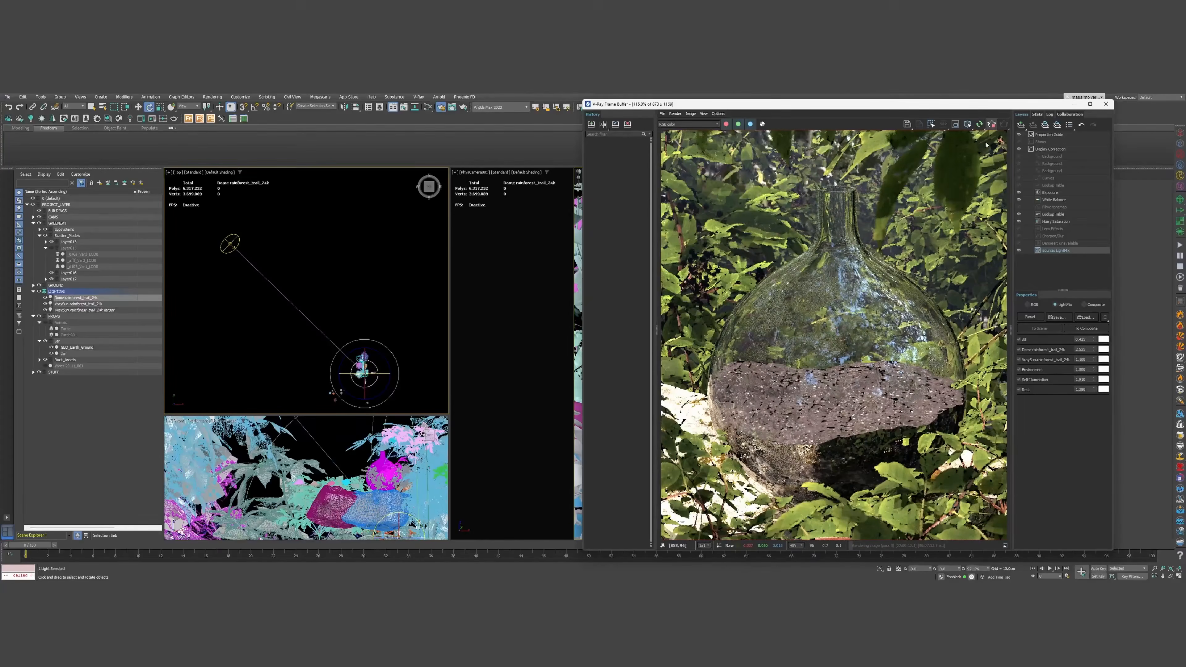
{"action": "scroll", "coordinate": [788, 381], "scroll_direction": "down", "scroll_amount": 3}
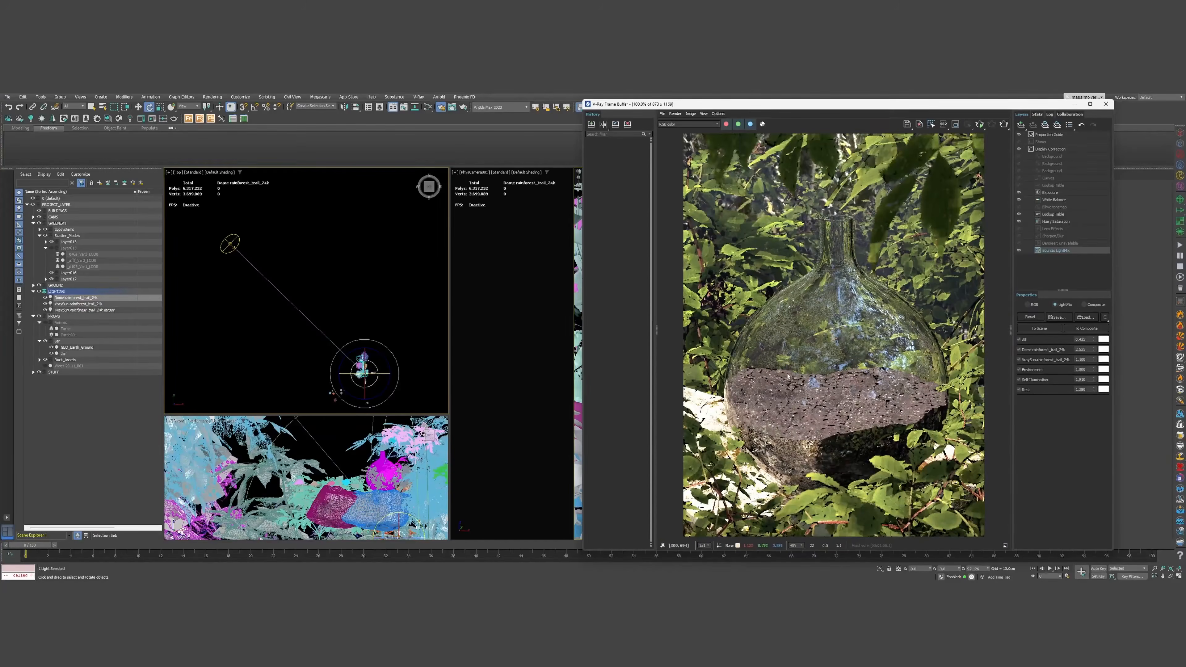
{"action": "middle_click_drag", "start_coordinate": [342, 324], "coordinate": [328, 265]}
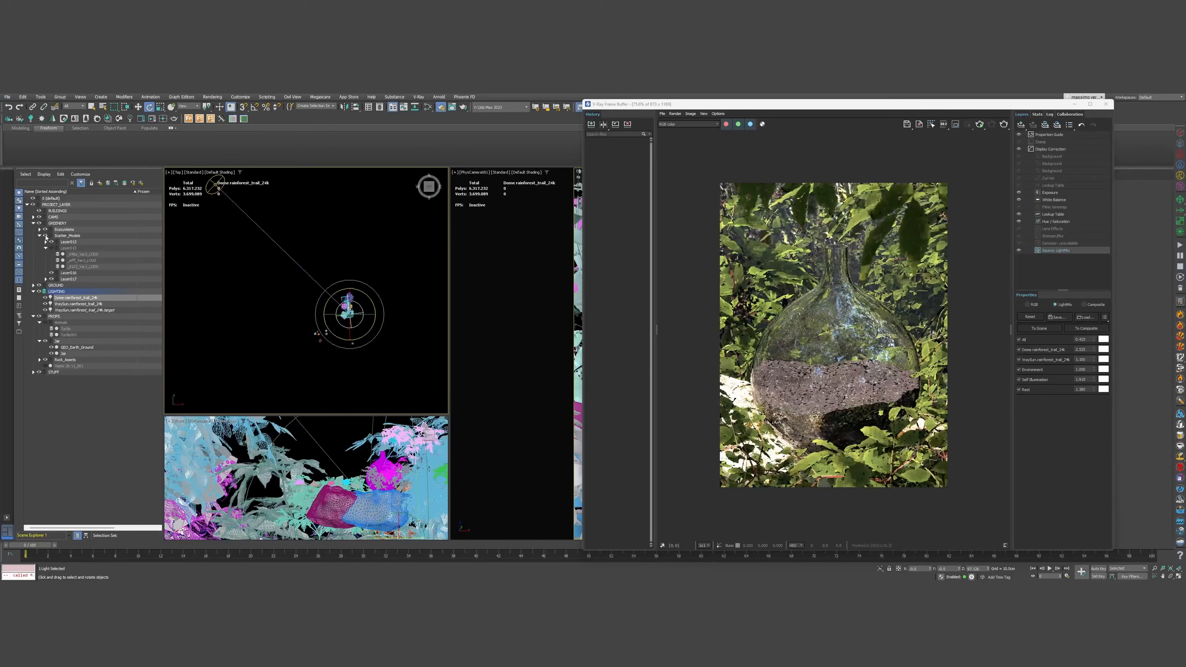
Hide the GREENERY vegetation and the glass jar in the Scene Explorer
{"action": "left_click", "coordinate": [45, 230]}
{"action": "left_click", "coordinate": [44, 229]}
{"action": "left_click", "coordinate": [40, 223]}
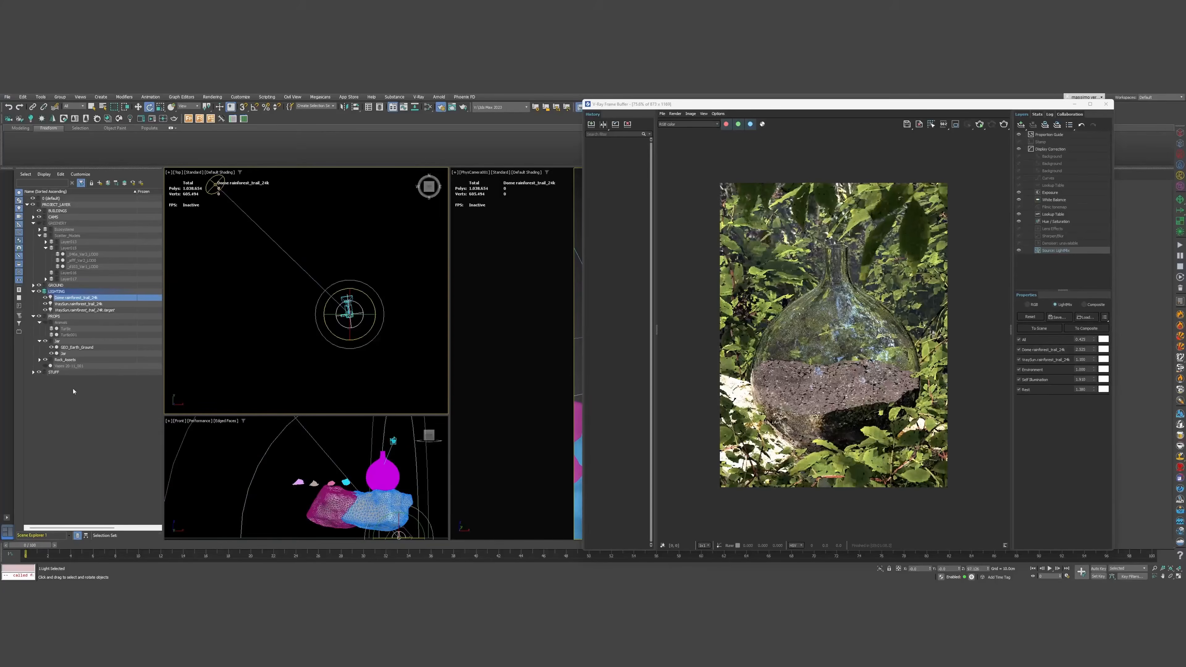
{"action": "left_click", "coordinate": [51, 353]}
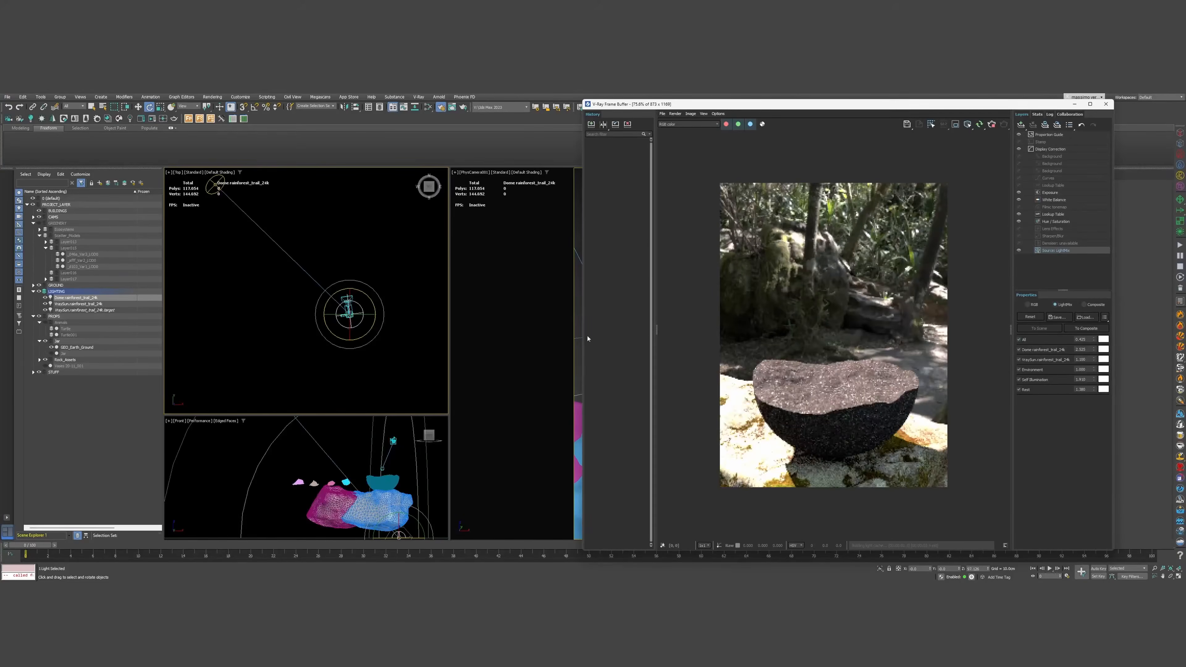
Reposition the render window and reopen the Slate Material Editor, moving it aside
{"action": "middle_click_drag", "start_coordinate": [364, 343], "coordinate": [345, 312]}
{"action": "left_click_drag", "start_coordinate": [885, 105], "coordinate": [730, 110]}
{"action": "scroll", "coordinate": [663, 393], "scroll_direction": "up", "scroll_amount": 5}
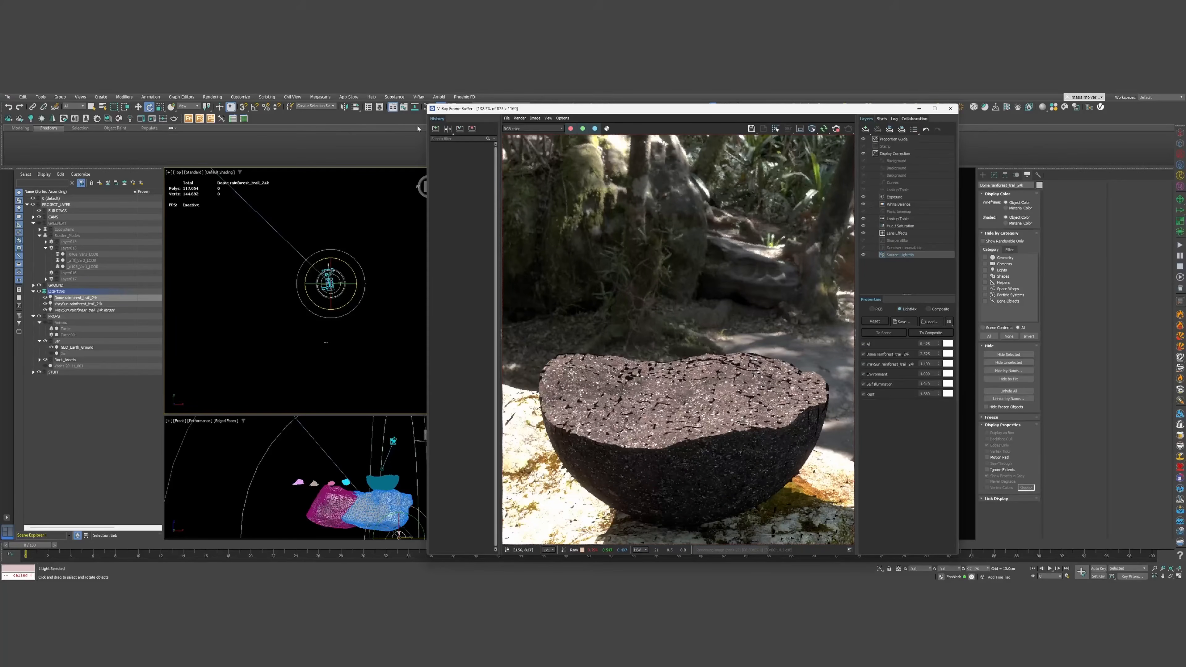
{"action": "left_click_drag", "start_coordinate": [465, 109], "coordinate": [489, 110]}
{"action": "left_click", "coordinate": [428, 107]}
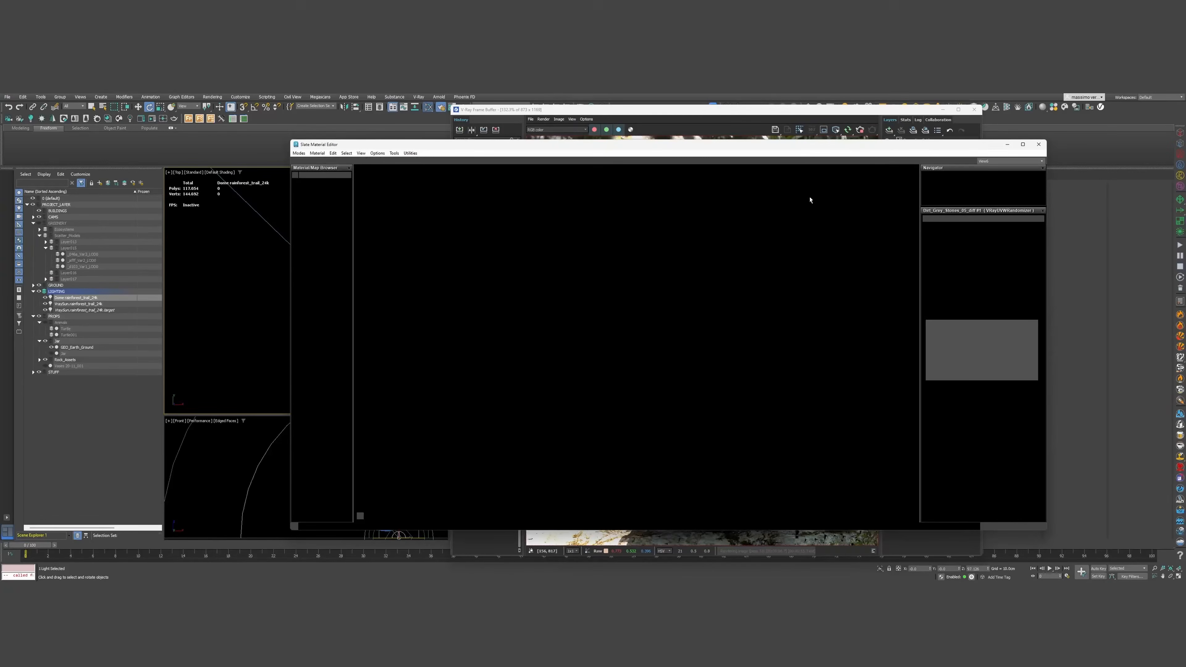
{"action": "left_click_drag", "start_coordinate": [787, 146], "coordinate": [1, 140]}
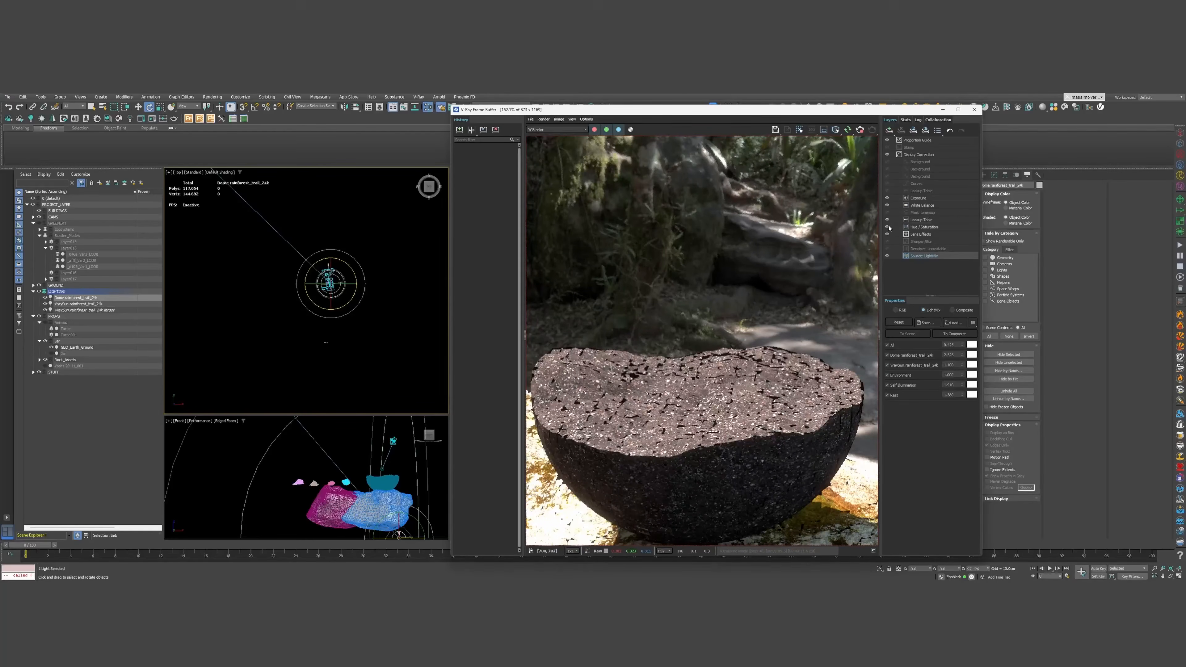
{"action": "scroll", "coordinate": [735, 371], "scroll_direction": "down", "scroll_amount": 5}
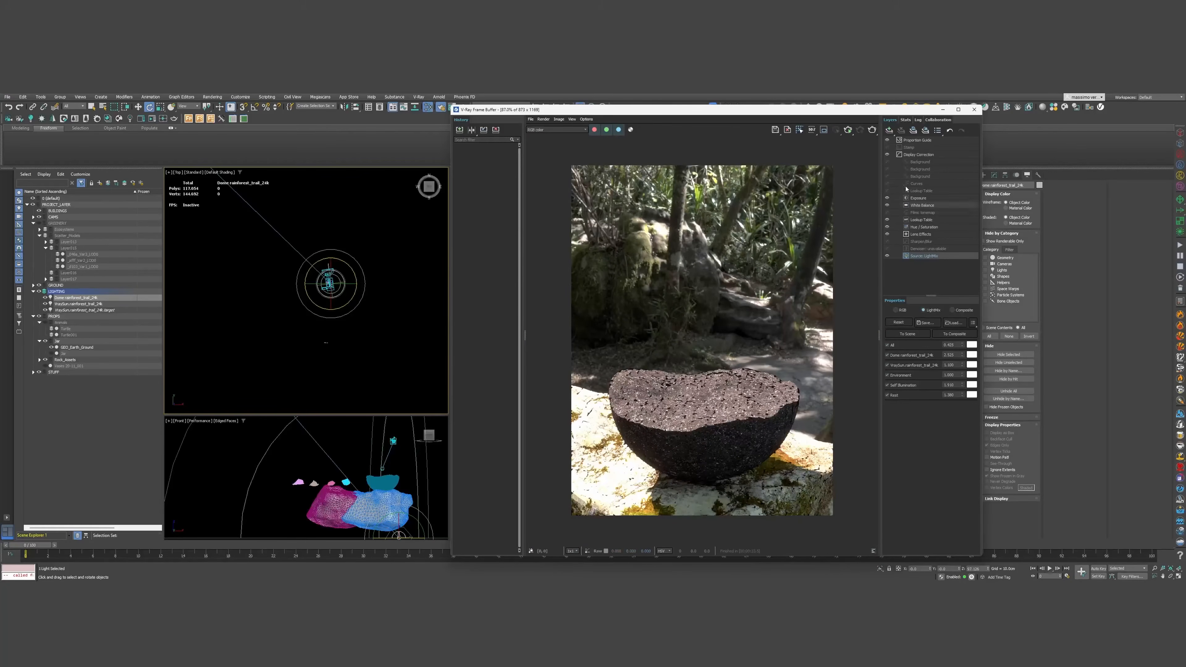
Select GEO_Earth_Ground, show edged faces with F4, and add a TurboSmooth modifier
{"action": "left_click", "coordinate": [943, 112]}
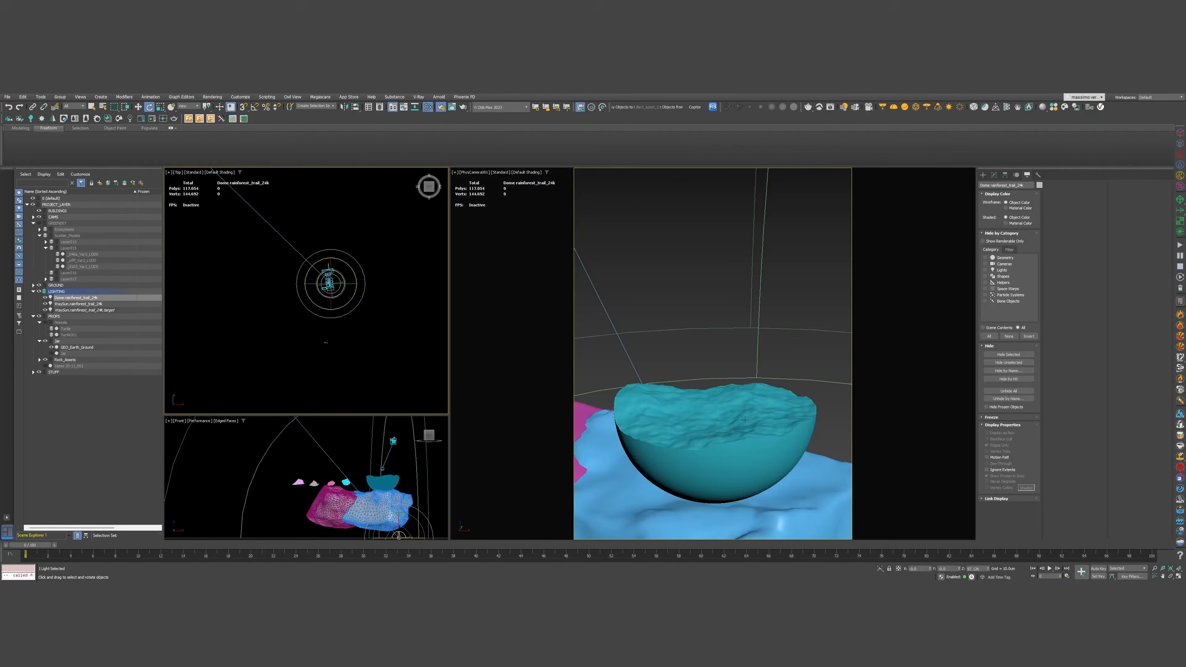
{"action": "left_click", "coordinate": [718, 430]}
{"action": "left_click", "coordinate": [995, 175]}
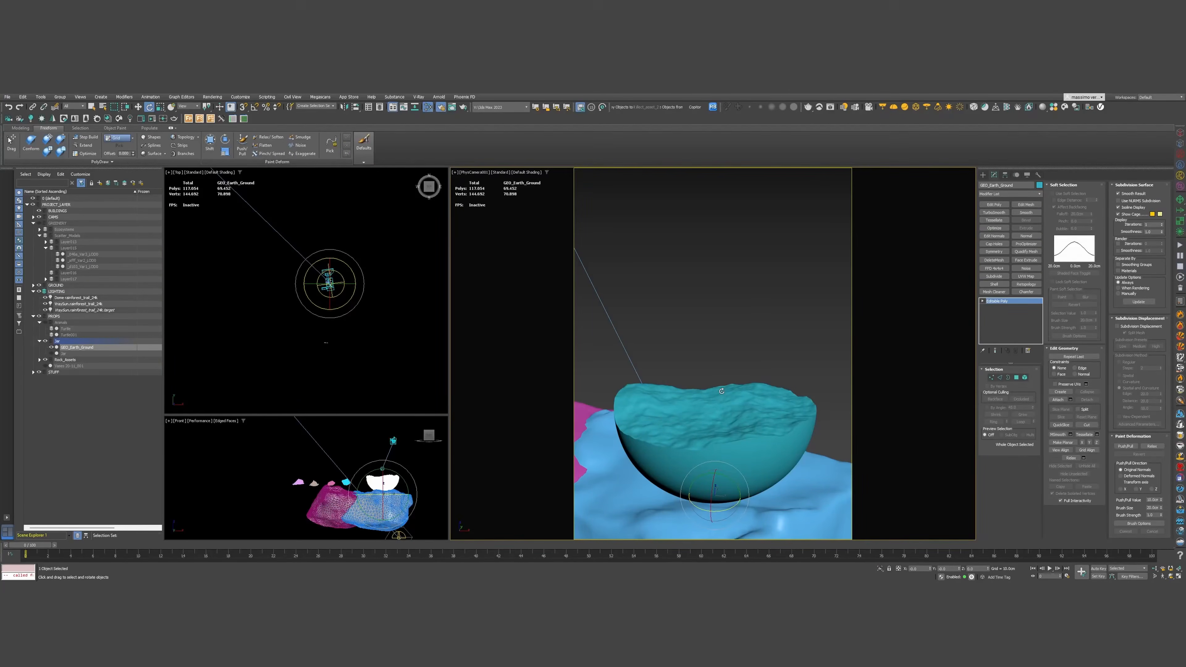
{"action": "key", "text": "F4"}
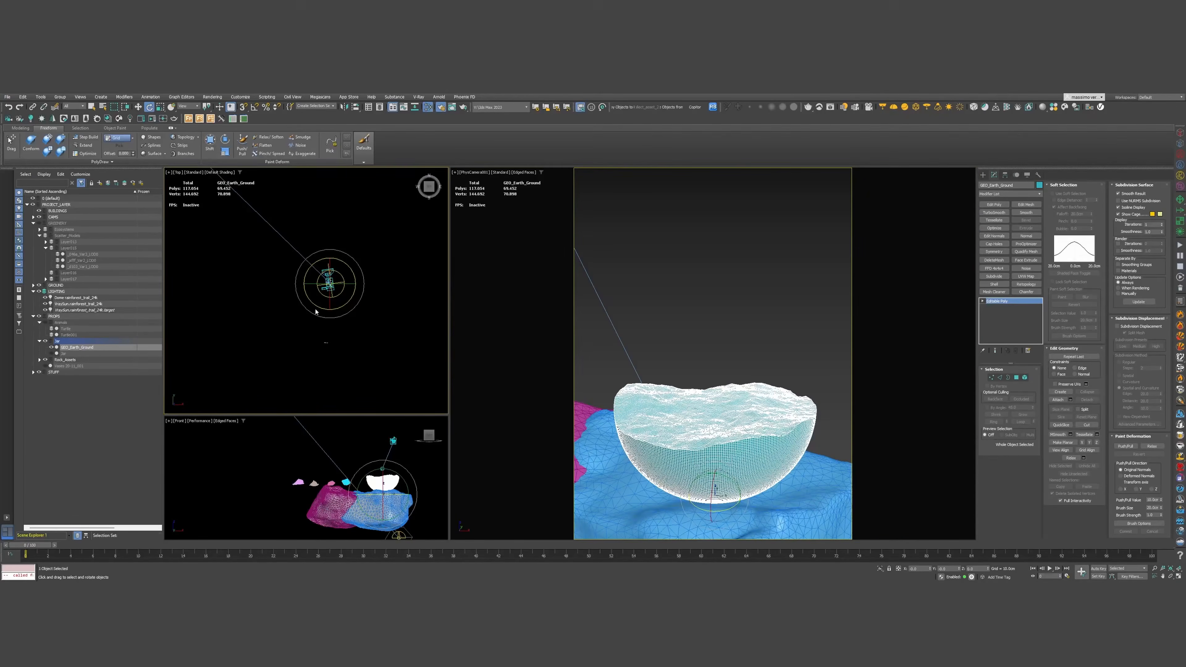
{"action": "scroll", "coordinate": [346, 344], "scroll_direction": "up", "scroll_amount": 10}
{"action": "middle_click_drag", "start_coordinate": [363, 345], "coordinate": [376, 306], "text": "alt"}
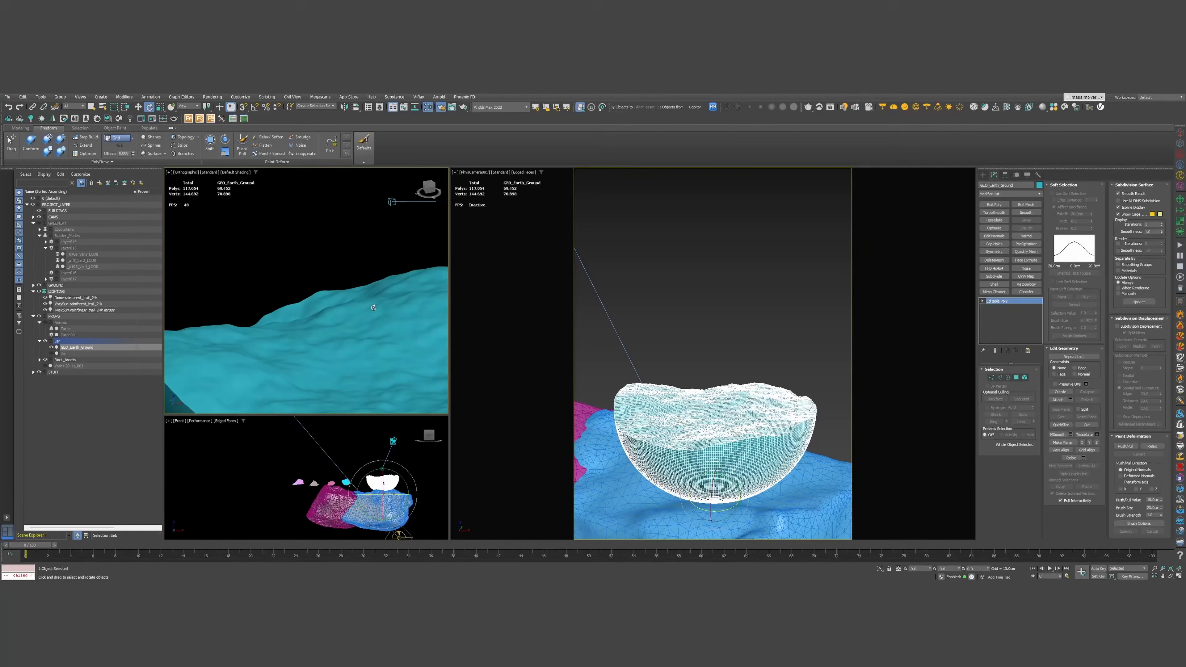
{"action": "key", "text": "F4"}
{"action": "middle_click_drag", "start_coordinate": [372, 313], "coordinate": [300, 282], "text": "alt"}
{"action": "scroll", "coordinate": [326, 334], "scroll_direction": "up", "scroll_amount": 6}
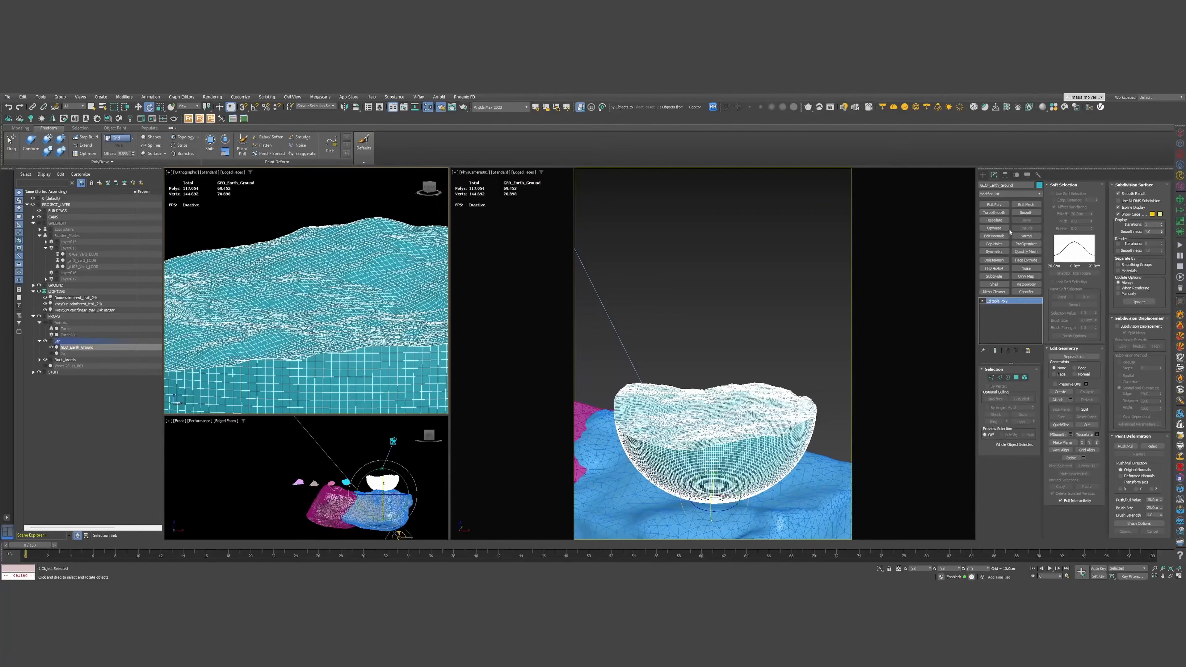
{"action": "left_click", "coordinate": [993, 212]}
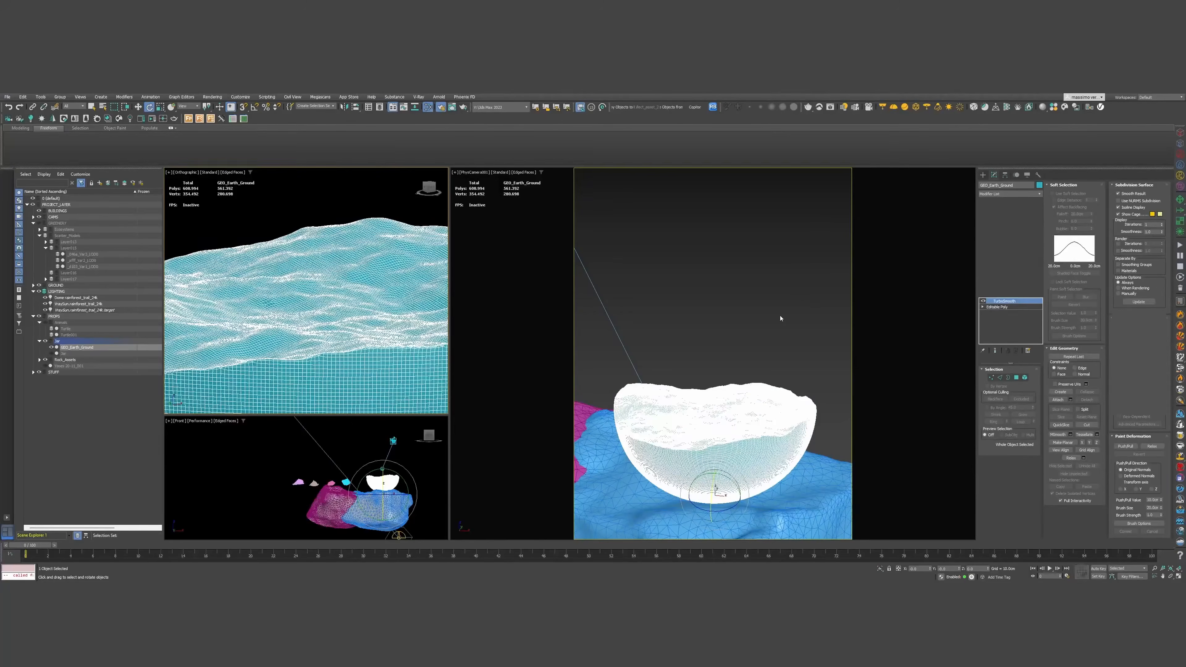
{"action": "middle_click_drag", "start_coordinate": [304, 299], "coordinate": [307, 334], "text": "alt"}
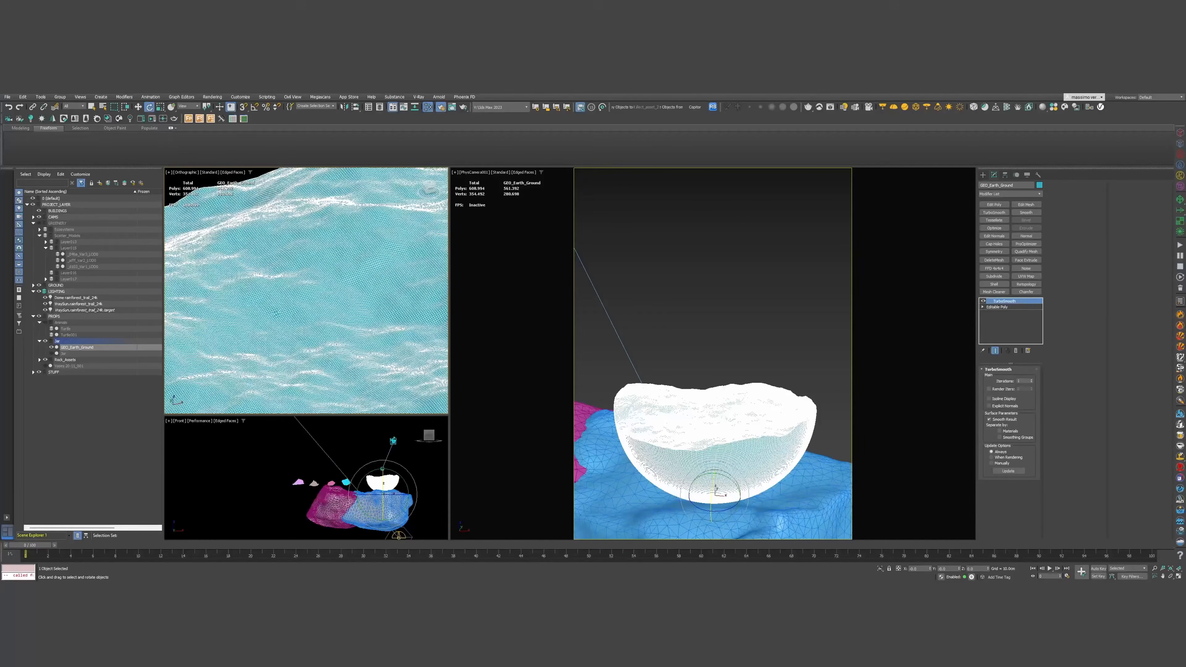
Toggle the Dome and Sun LightMix checkboxes off and on to compare renders
{"action": "left_click", "coordinate": [834, 109]}
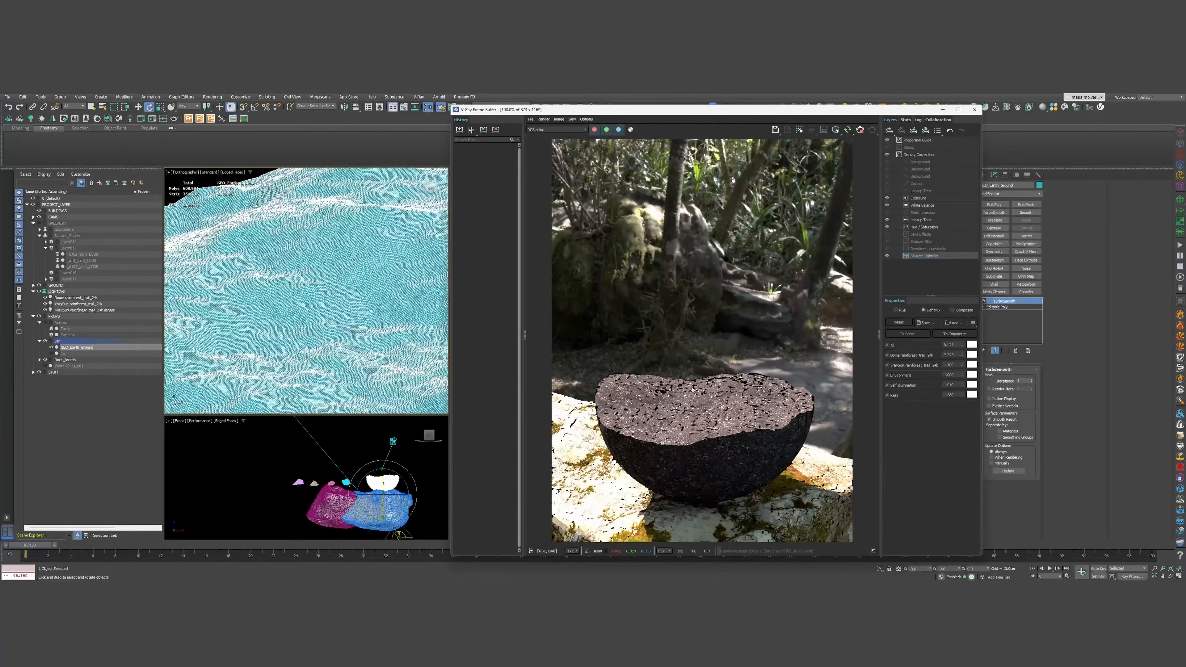
{"action": "left_click", "coordinate": [887, 355]}
{"action": "left_click", "coordinate": [887, 355]}
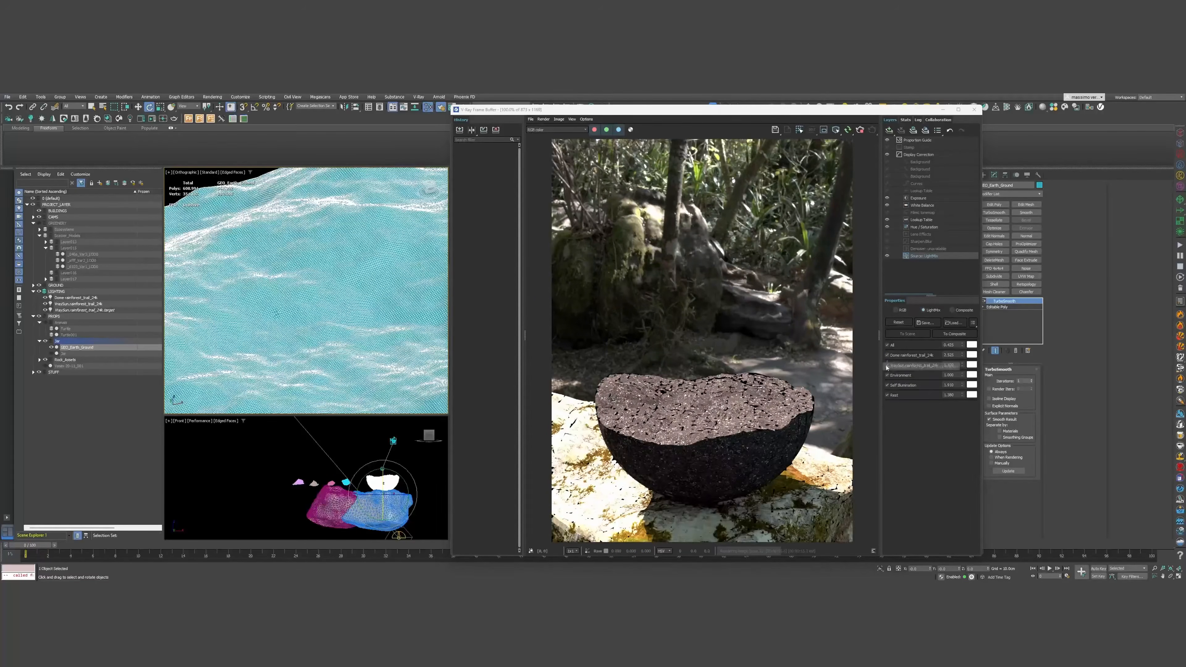
{"action": "left_click", "coordinate": [887, 365]}
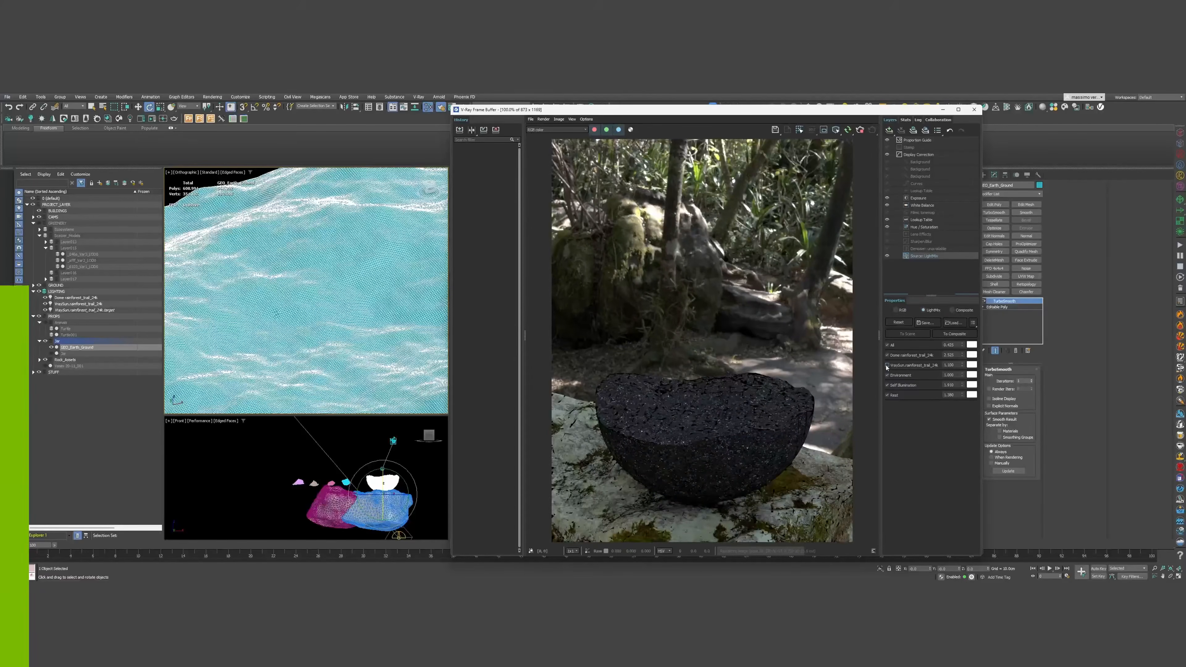
{"action": "left_click", "coordinate": [887, 365]}
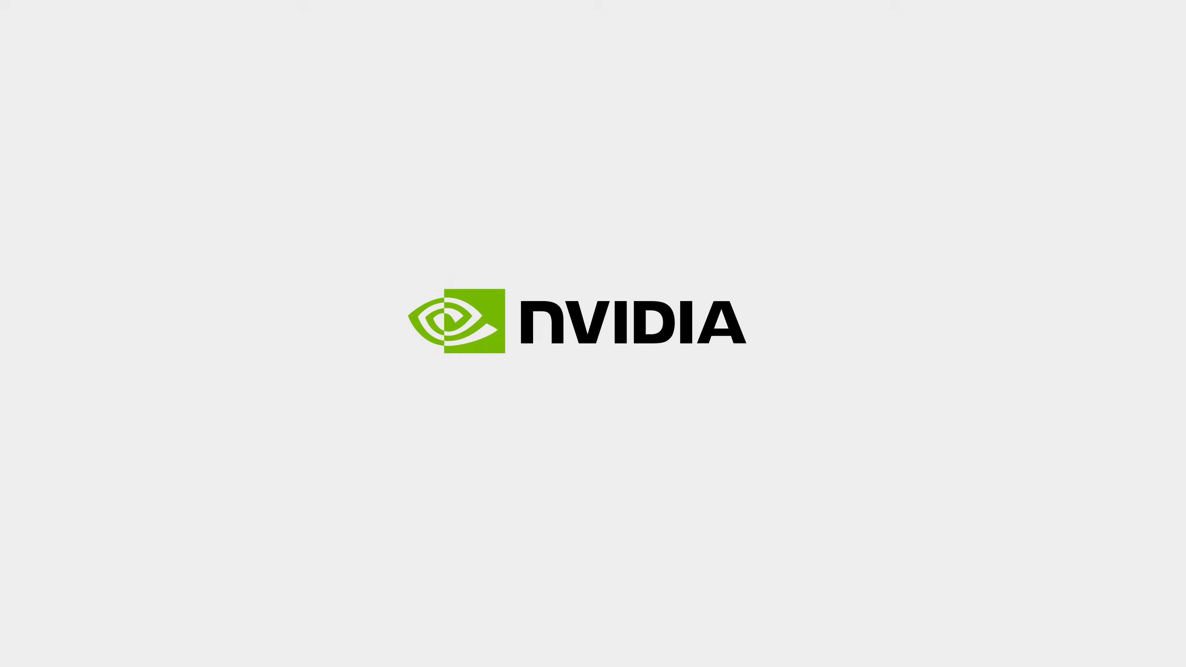